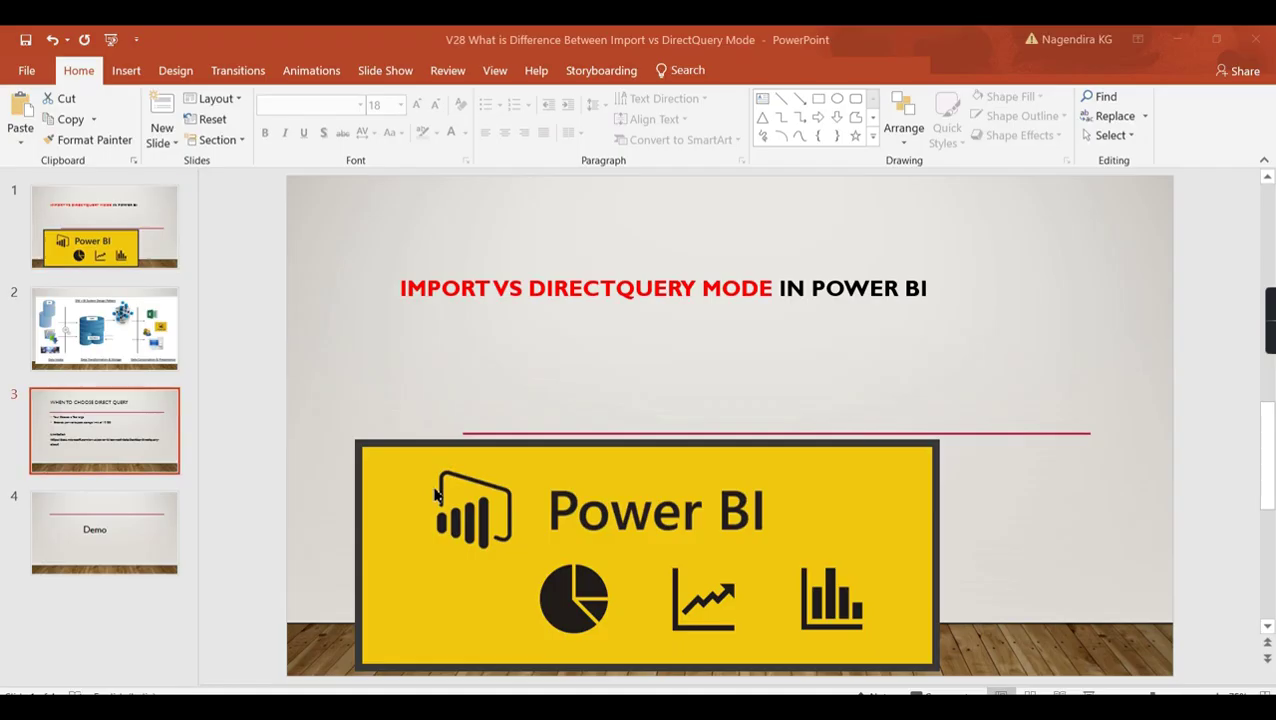
# - Switch to the DirectQuery docs article and scroll to the 'When is DirectQuery useful?' table
pyautogui.hotkey('alt', 'Tab')
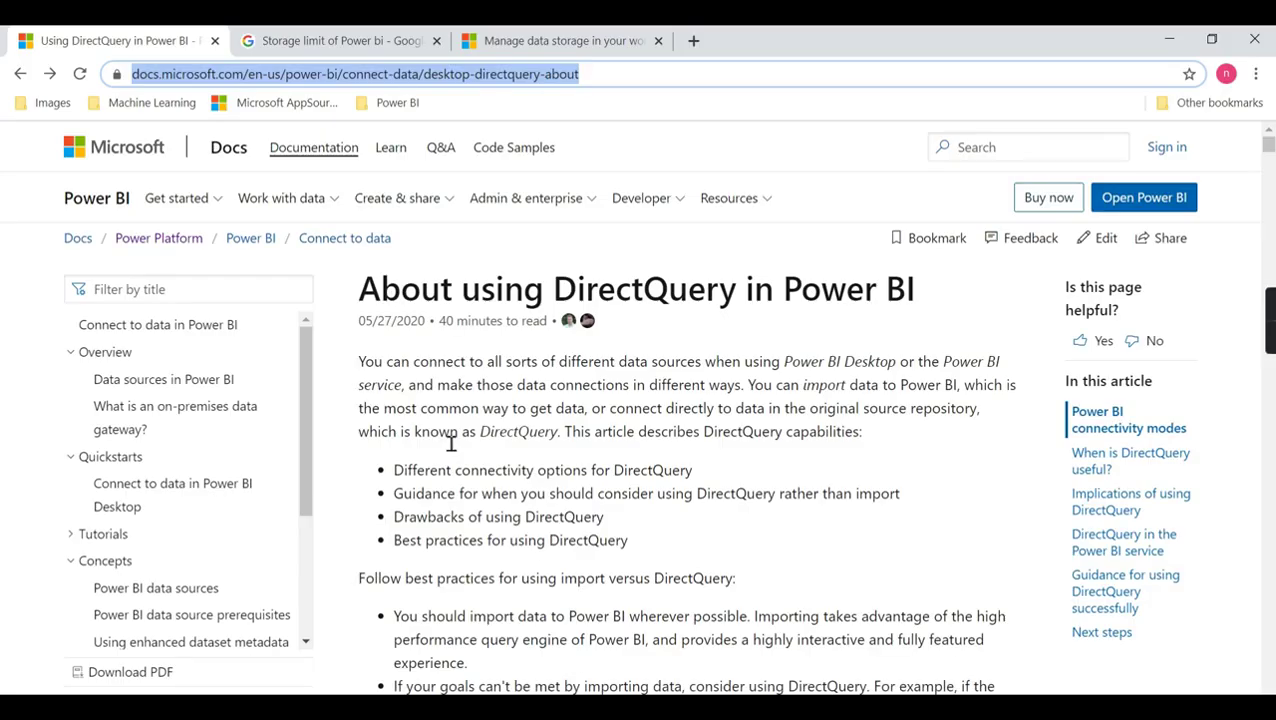
pyautogui.scroll(-3, 832, 380)
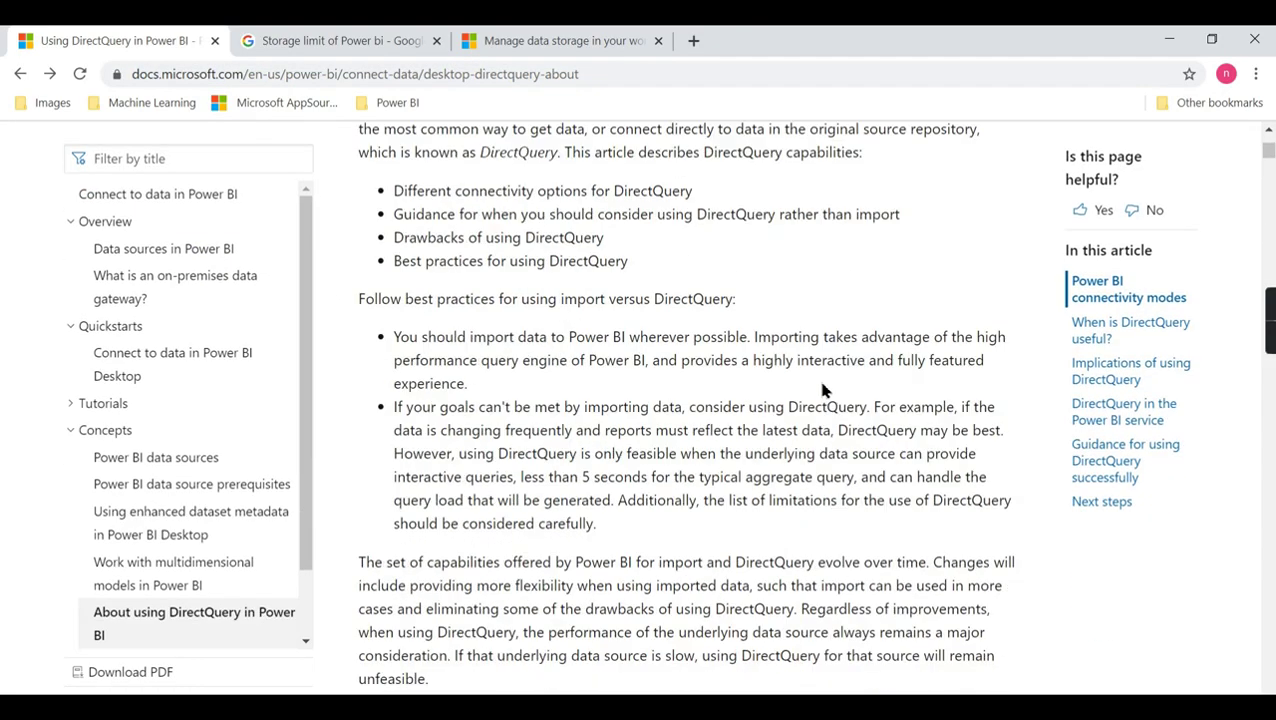
pyautogui.scroll(-1, 825, 388)
pyautogui.scroll(-4, 820, 390)
pyautogui.scroll(-2, 815, 390)
pyautogui.scroll(-3, 815, 390)
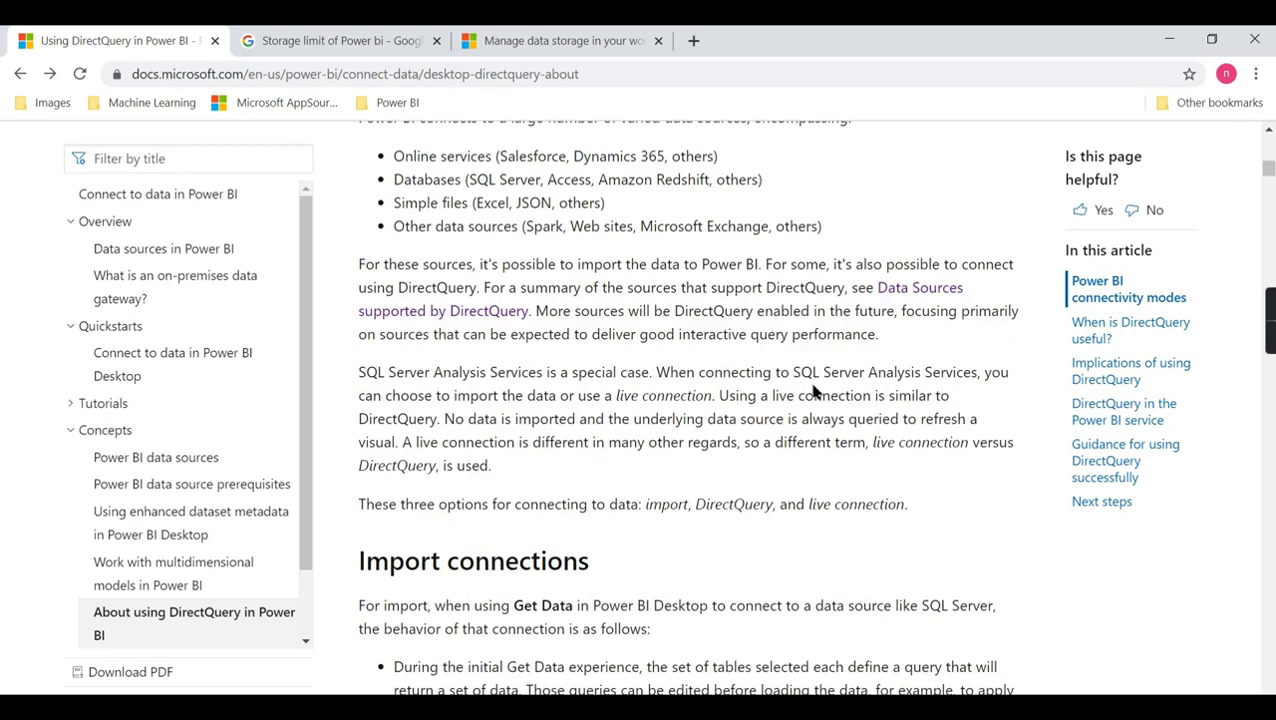
pyautogui.scroll(-1, 815, 390)
pyautogui.scroll(-1, 787, 382)
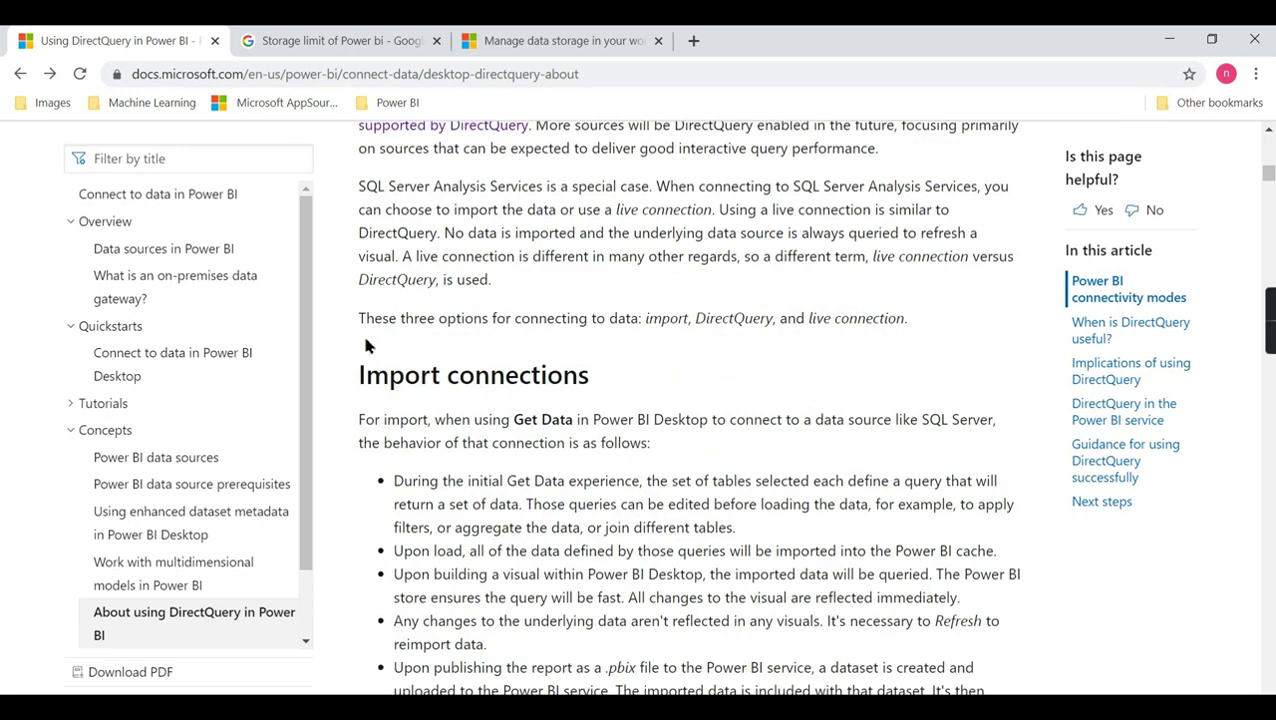
pyautogui.scroll(-4, 670, 410)
pyautogui.scroll(-3, 675, 461)
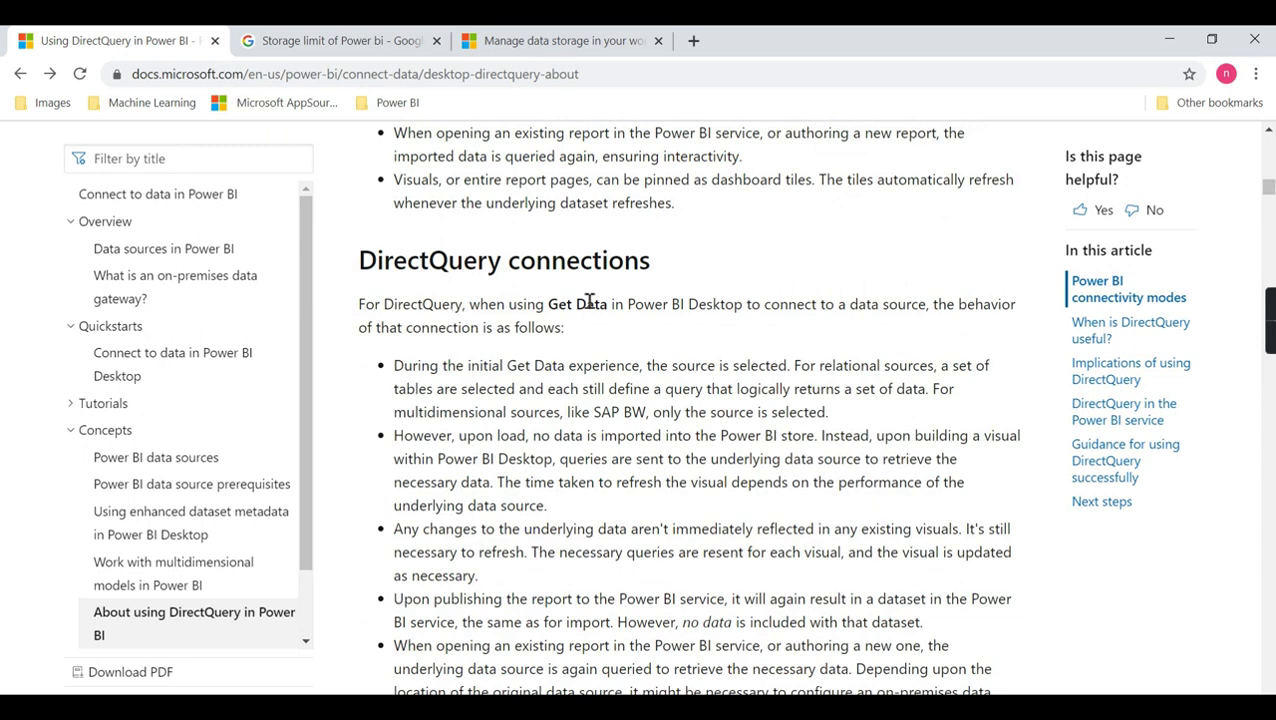
pyautogui.scroll(-5, 719, 298)
pyautogui.scroll(-3, 719, 298)
pyautogui.scroll(-5, 505, 220)
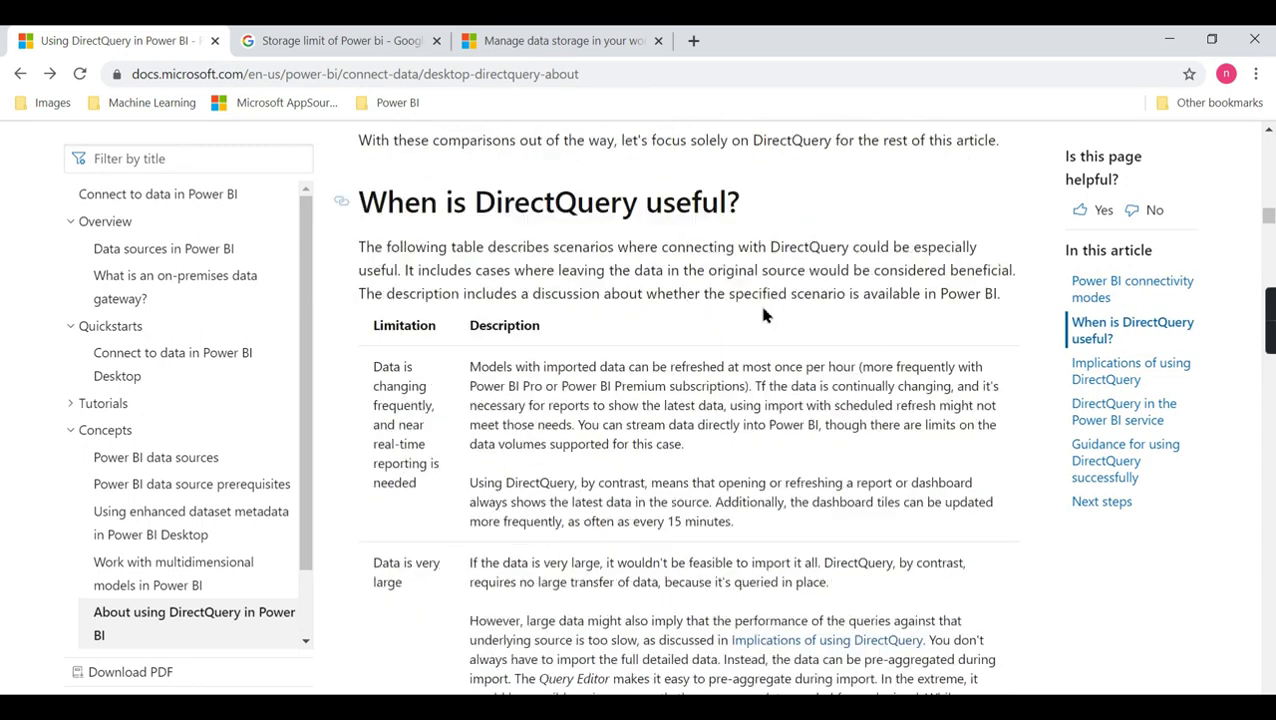
pyautogui.scroll(-5, 505, 265)
pyautogui.scroll(5, 515, 282)
# - Scroll the article through the Implications and Modeling limitations sections
pyautogui.scroll(-1, 466, 540)
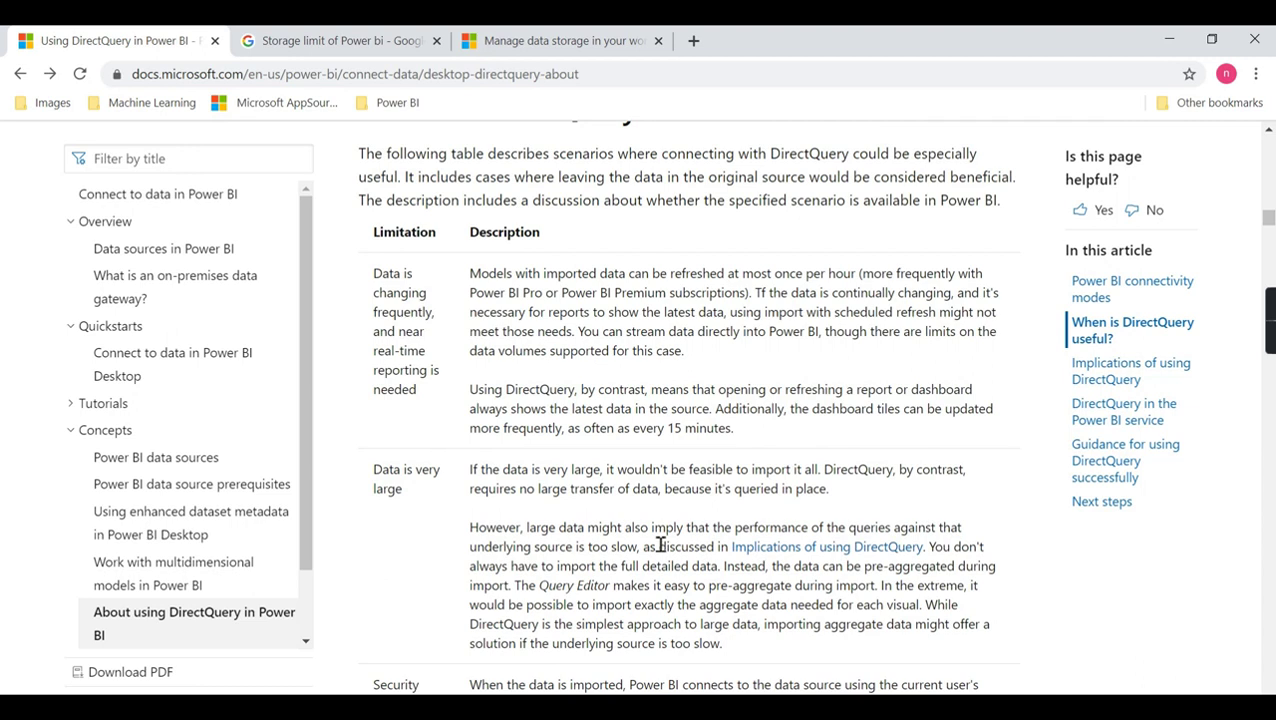
pyautogui.scroll(-1, 660, 540)
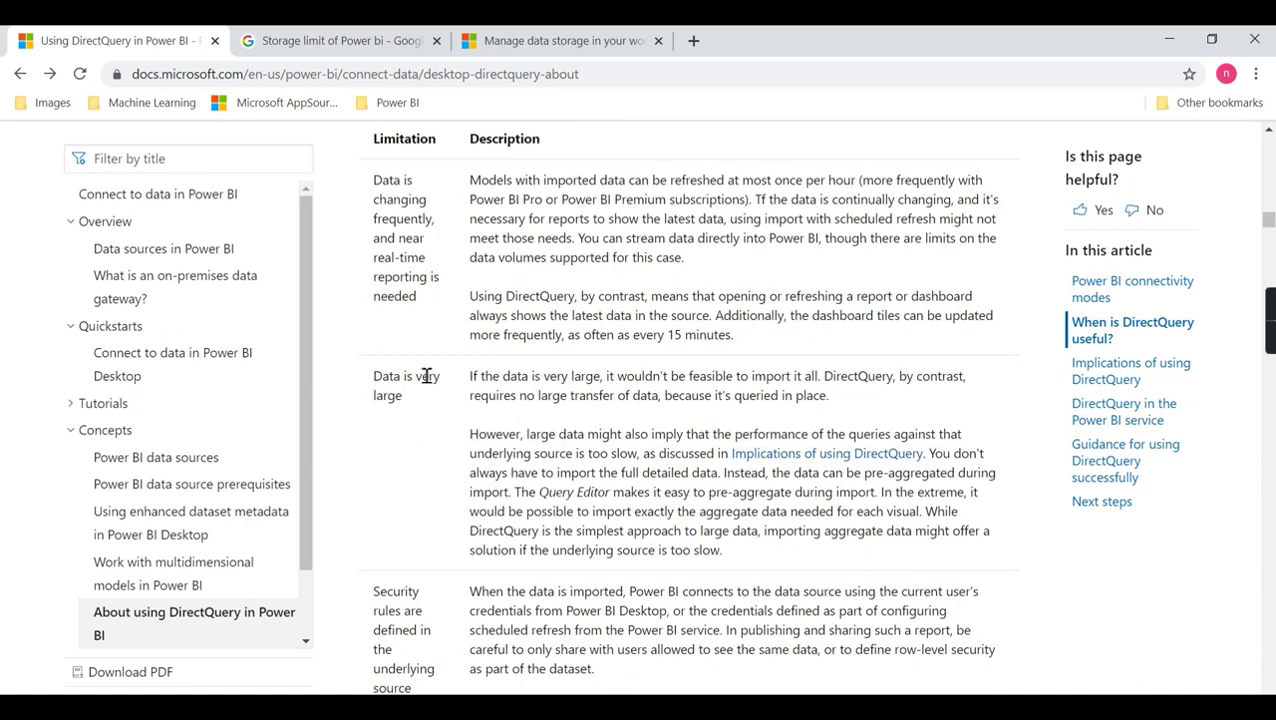
pyautogui.scroll(-2, 676, 540)
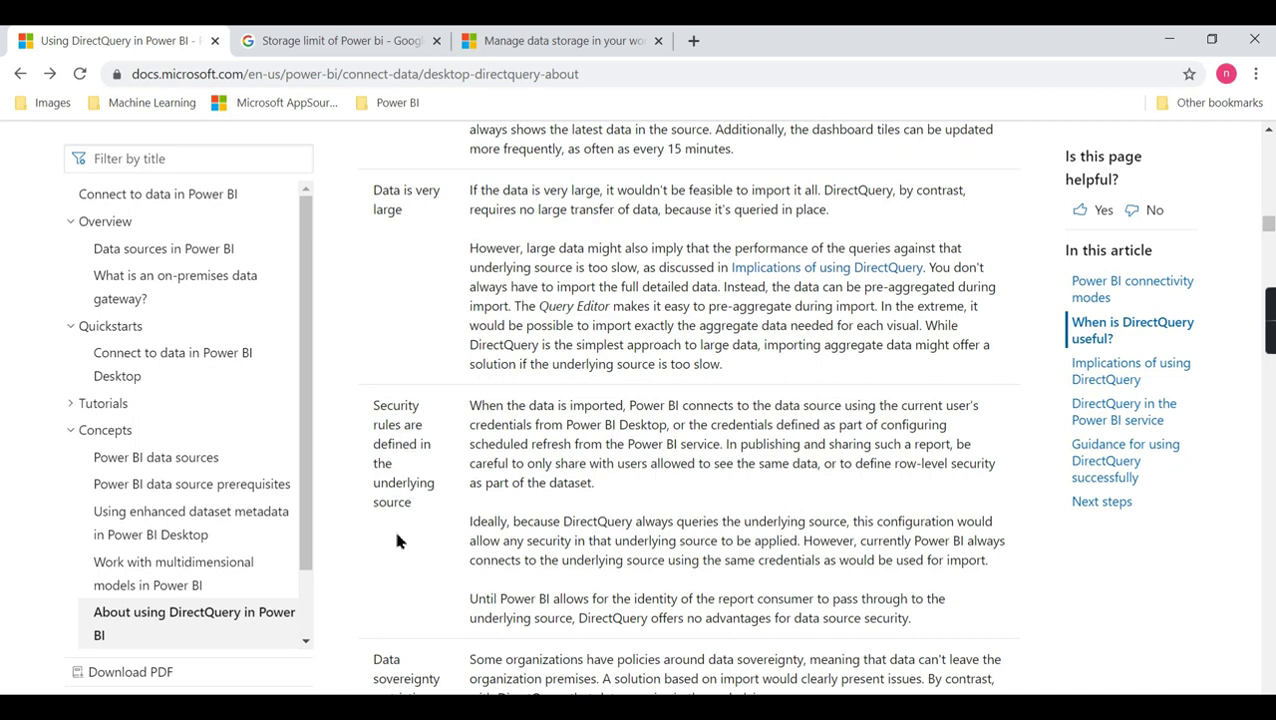
pyautogui.scroll(-1, 398, 530)
pyautogui.scroll(-2, 668, 600)
pyautogui.scroll(-1, 688, 624)
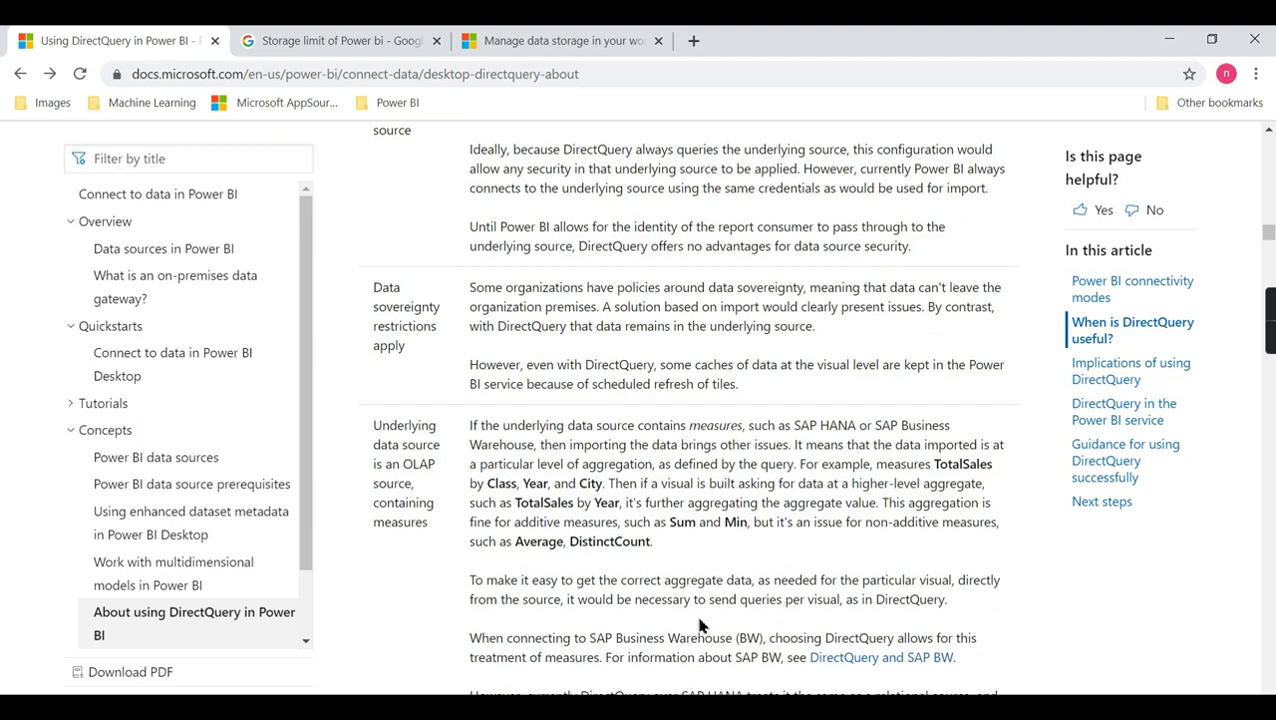
pyautogui.scroll(-3, 700, 625)
pyautogui.scroll(-2, 690, 570)
pyautogui.scroll(-1, 727, 584)
pyautogui.scroll(-4, 727, 584)
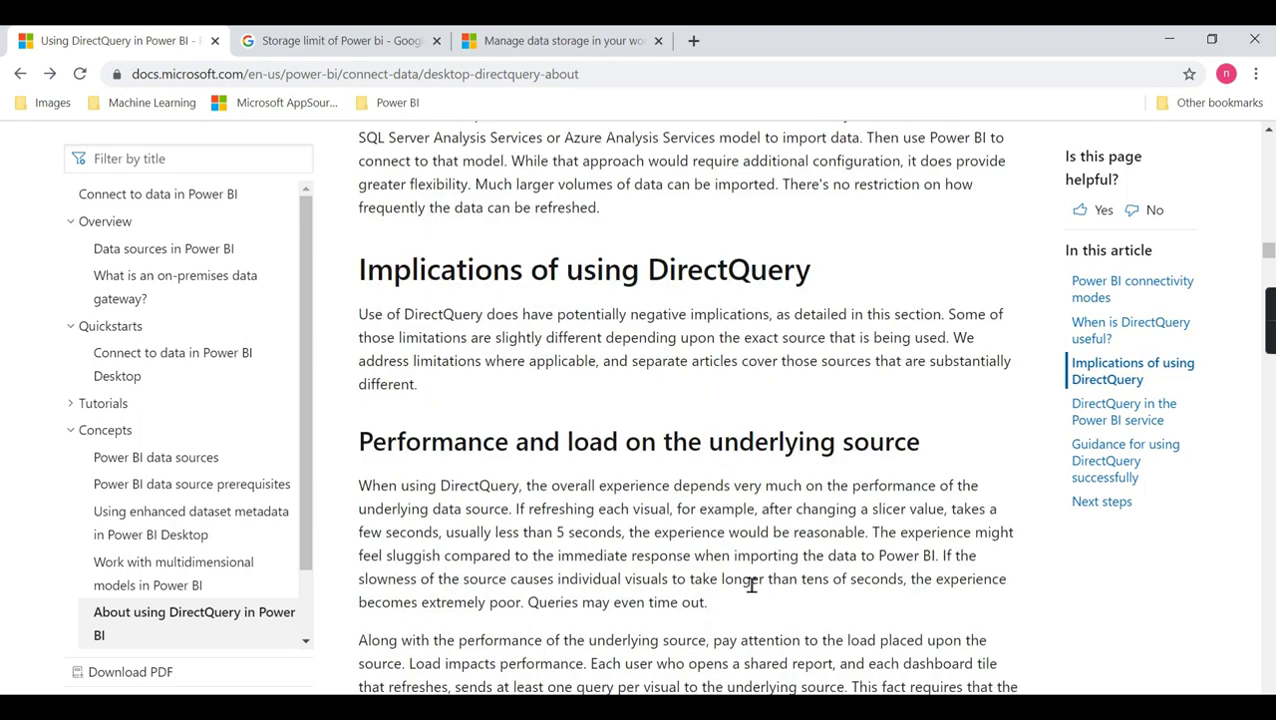
pyautogui.scroll(-1, 752, 585)
pyautogui.scroll(-3, 752, 584)
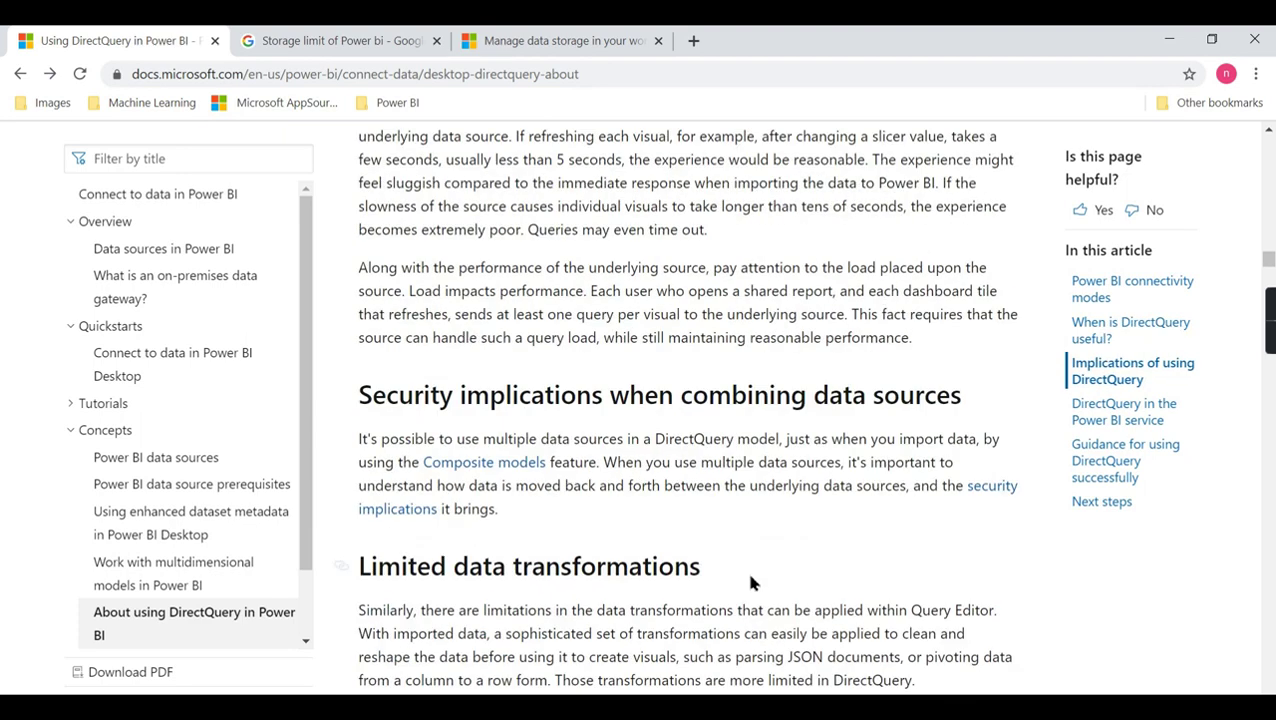
pyautogui.scroll(-3, 752, 584)
pyautogui.scroll(-3, 740, 550)
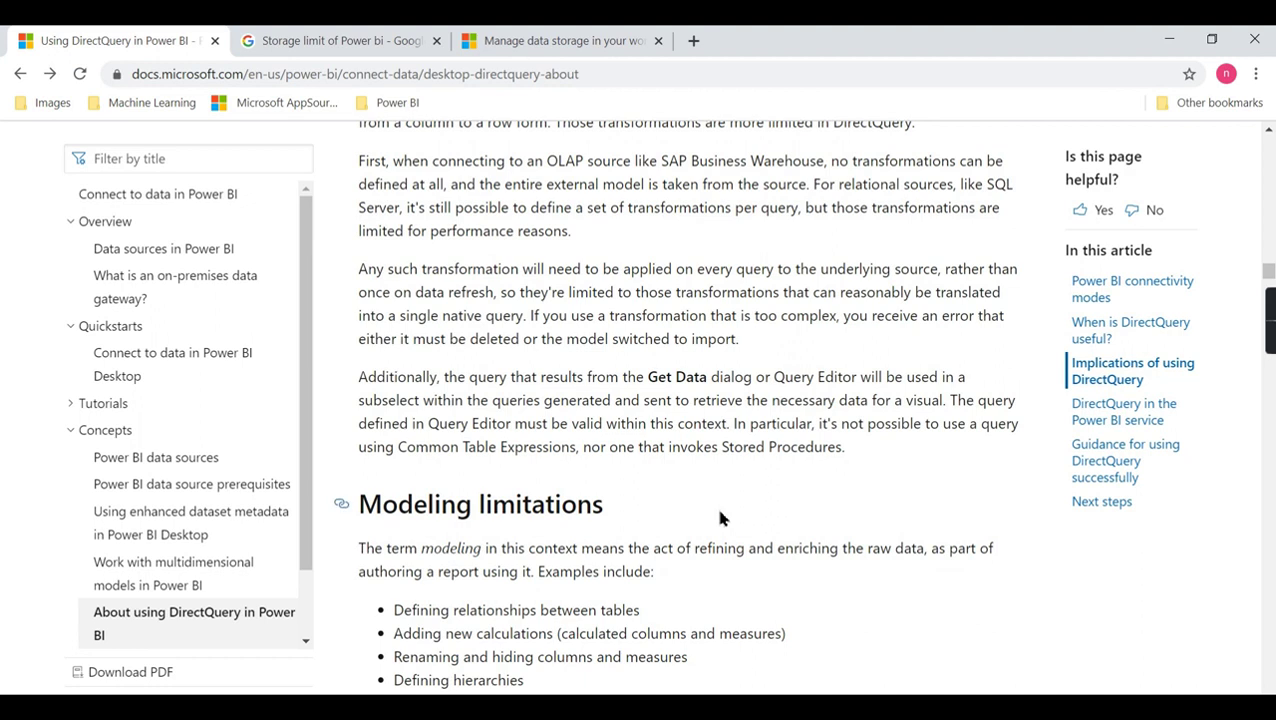
pyautogui.scroll(2, 720, 518)
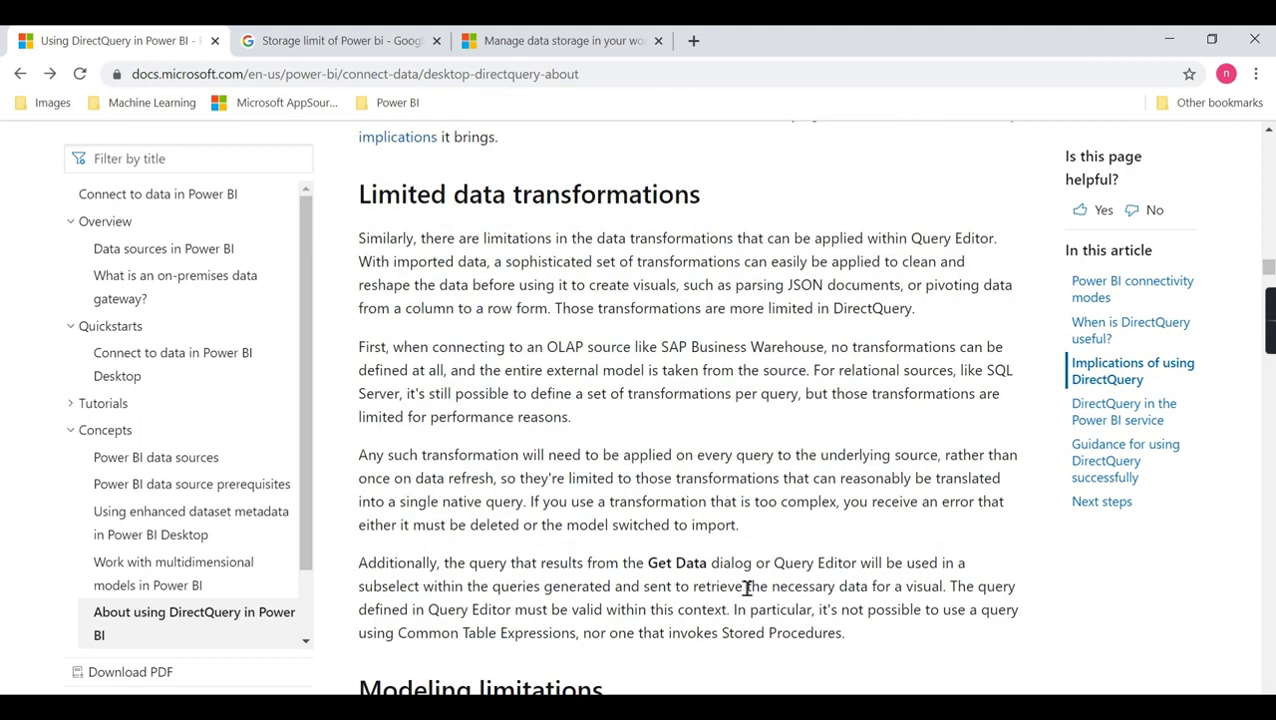
# - Continue down to the Security and 'Behavior in the Power BI service' sections
pyautogui.scroll(-3, 738, 550)
pyautogui.scroll(-2, 736, 545)
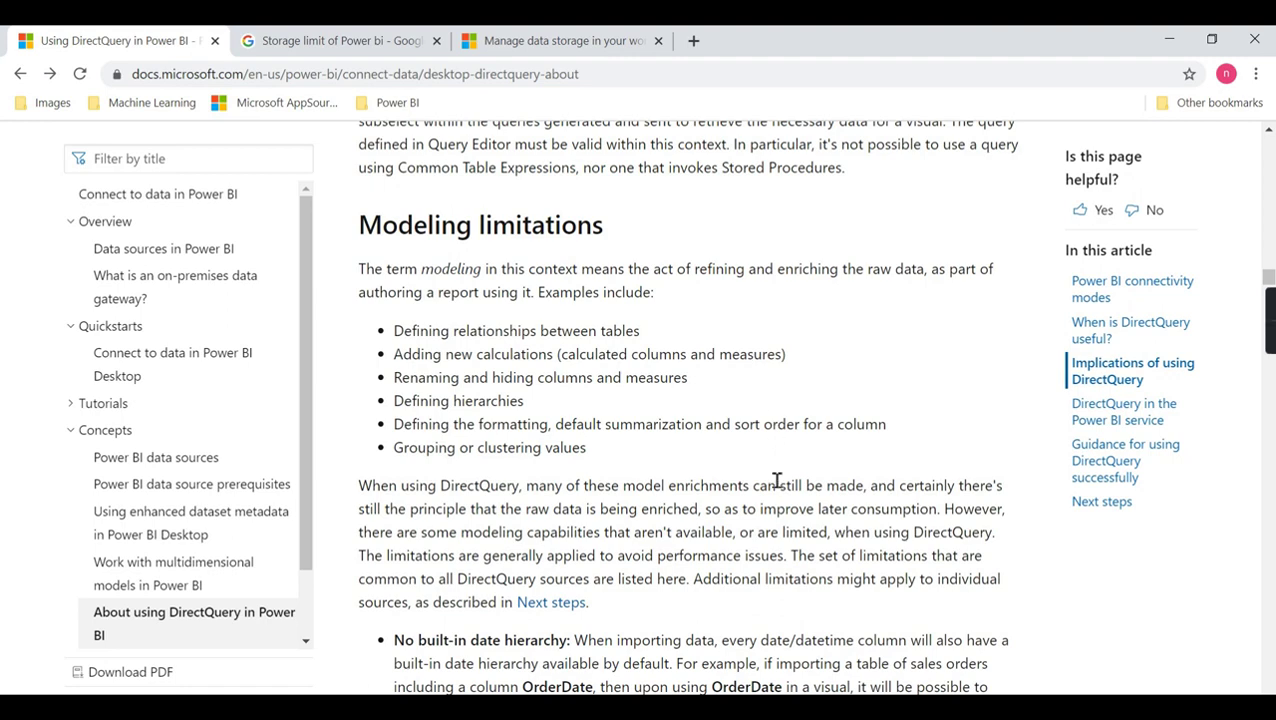
pyautogui.scroll(-3, 740, 495)
pyautogui.scroll(-2, 683, 506)
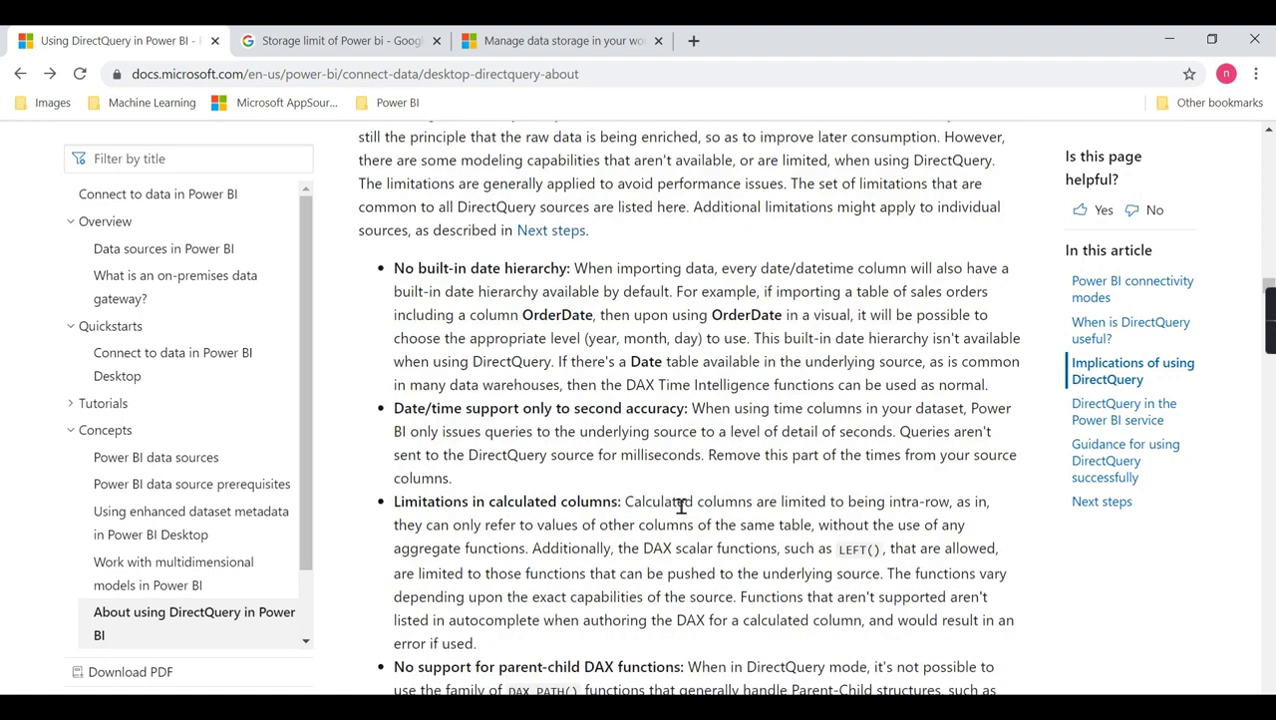
pyautogui.scroll(-1, 680, 505)
pyautogui.scroll(-4, 680, 505)
pyautogui.scroll(-4, 677, 510)
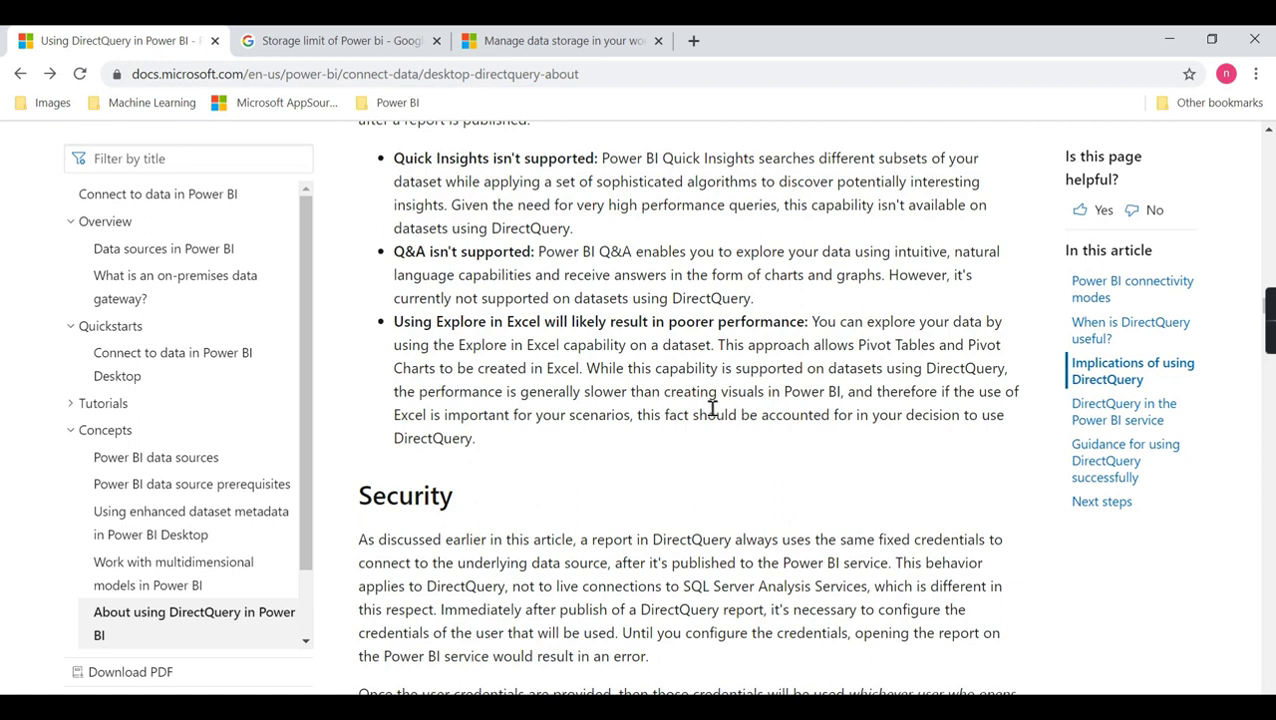
pyautogui.scroll(-1, 772, 488)
pyautogui.scroll(-2, 772, 488)
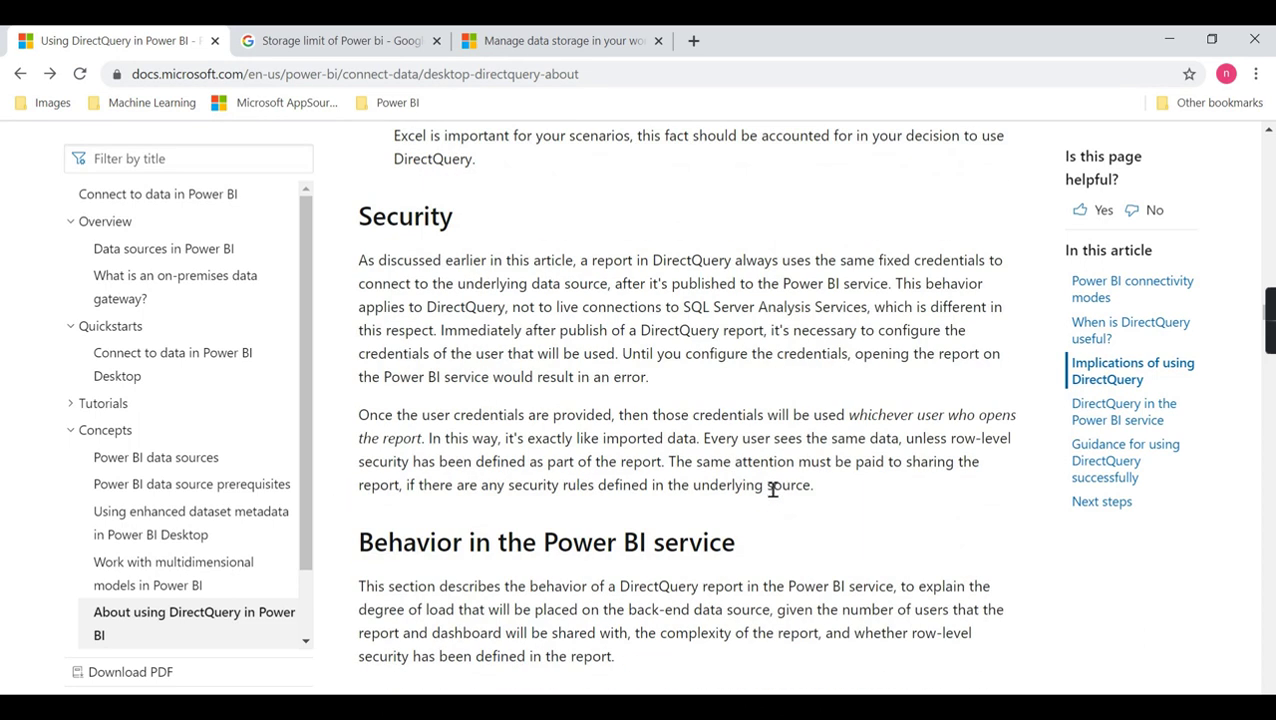
pyautogui.scroll(-1, 772, 488)
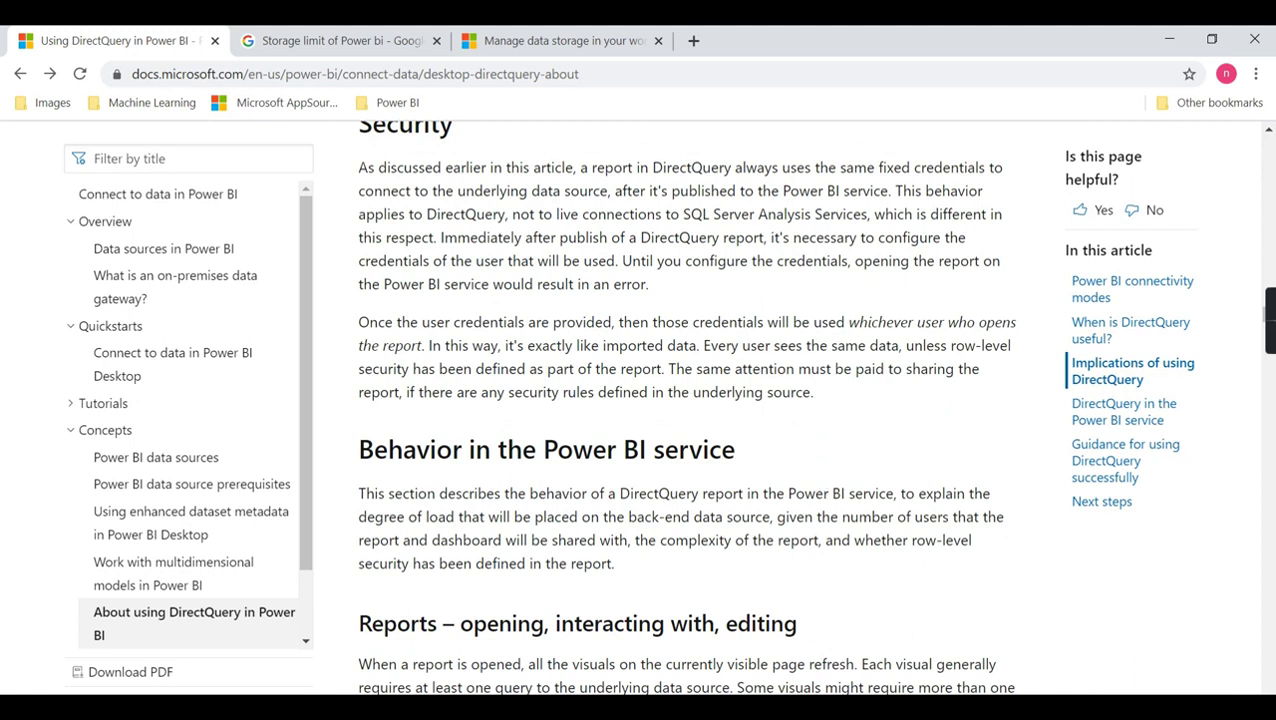
# - Back in Power BI Desktop, choose SQL Server from the Get data list
pyautogui.hotkey('alt', 'Tab')
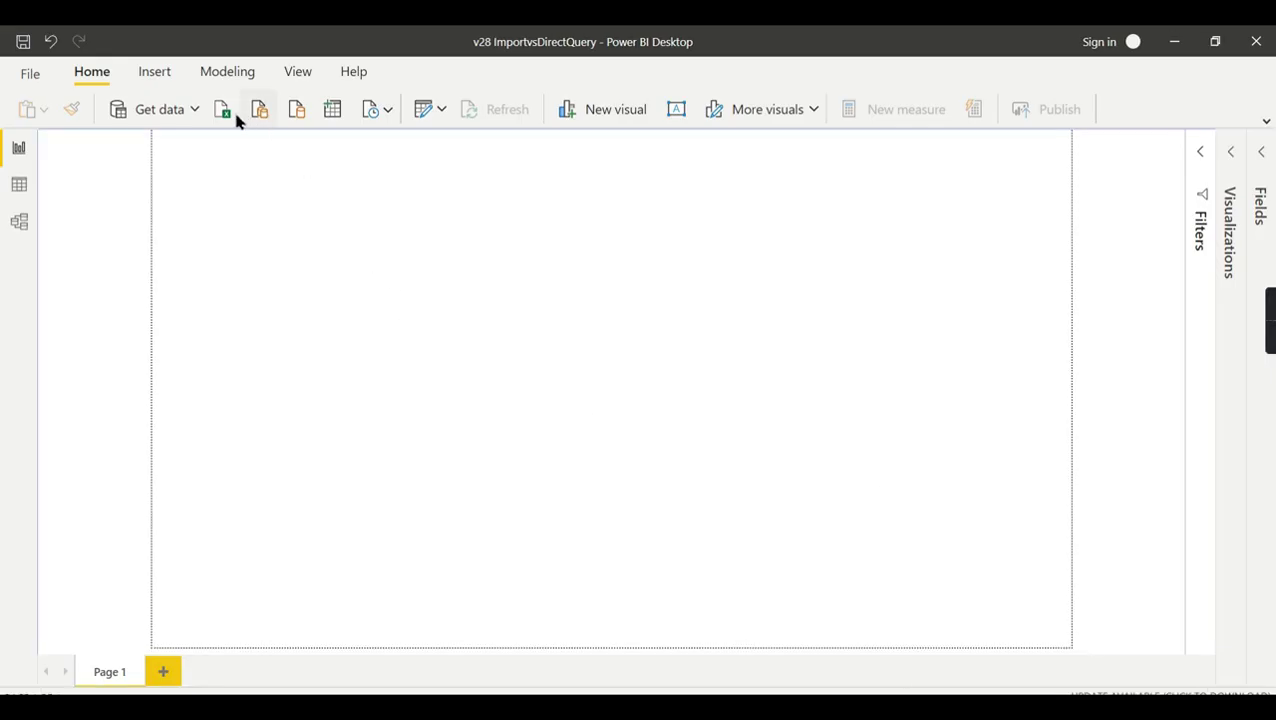
pyautogui.click(193, 112)
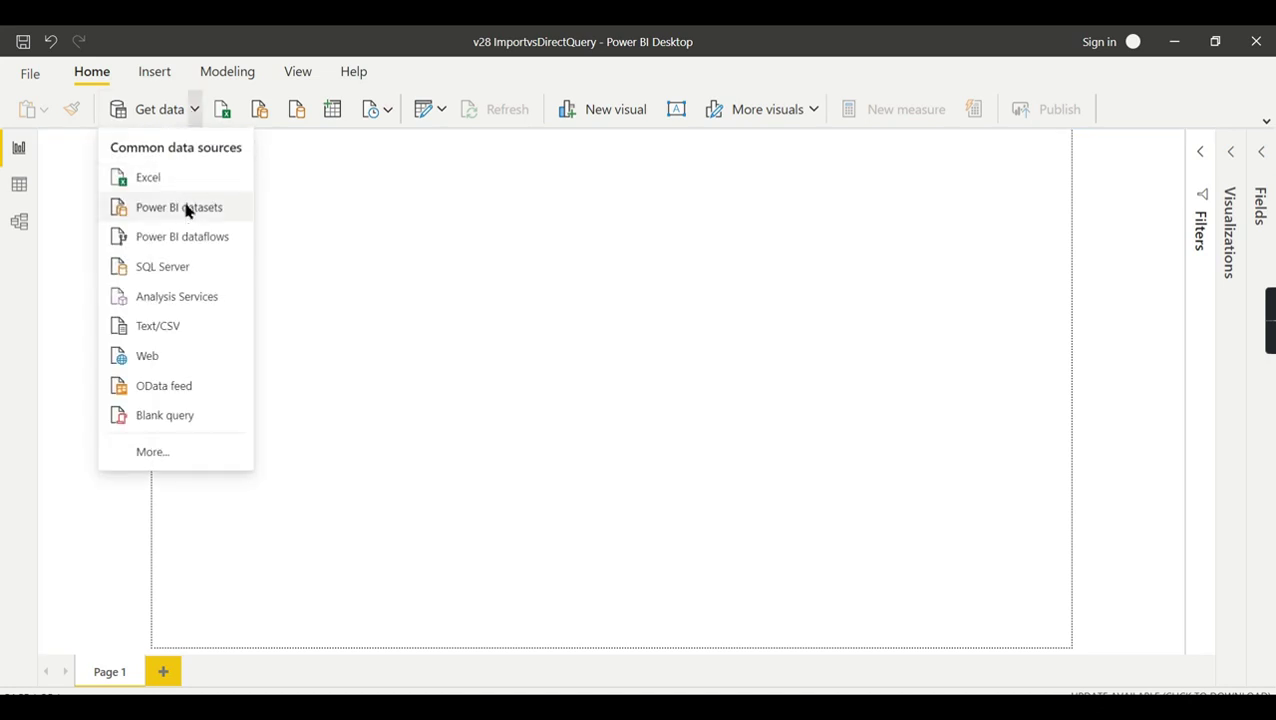
pyautogui.click(180, 266)
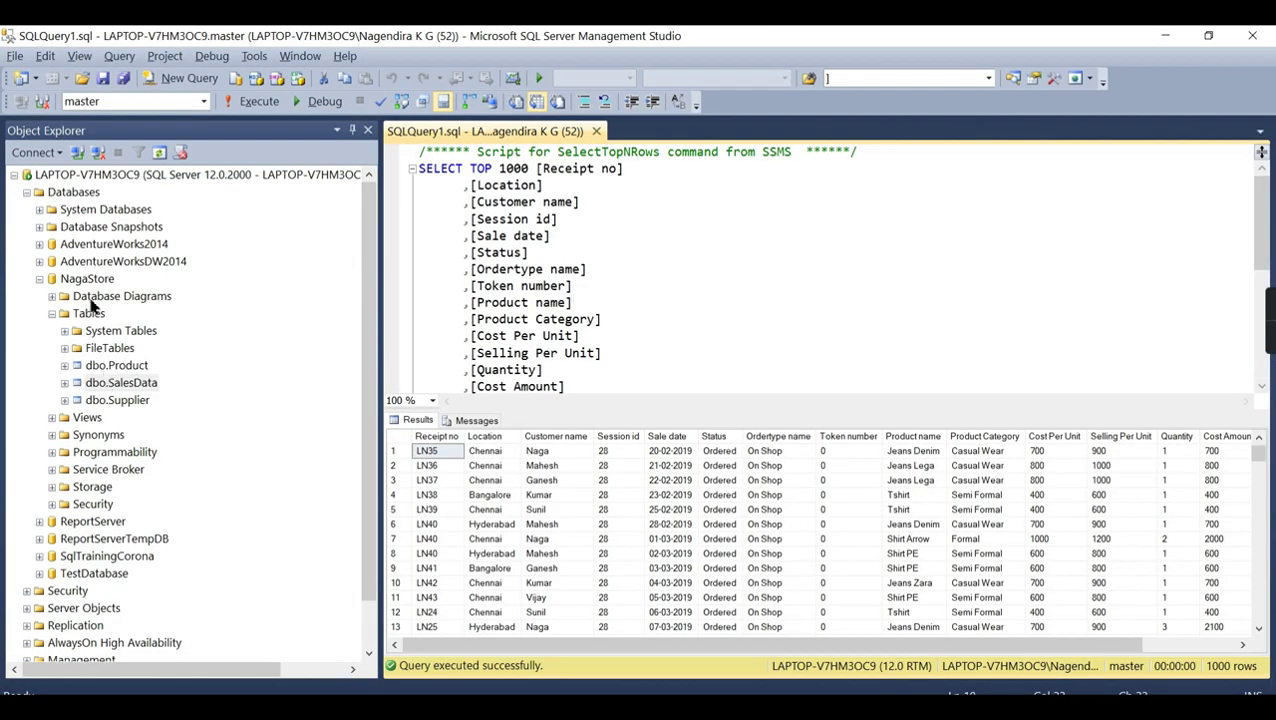
# - Check the NagaStore database's Properties in SQL Server Management Studio
pyautogui.click(87, 279)
pyautogui.rightClick(87, 280)
pyautogui.click(163, 521)
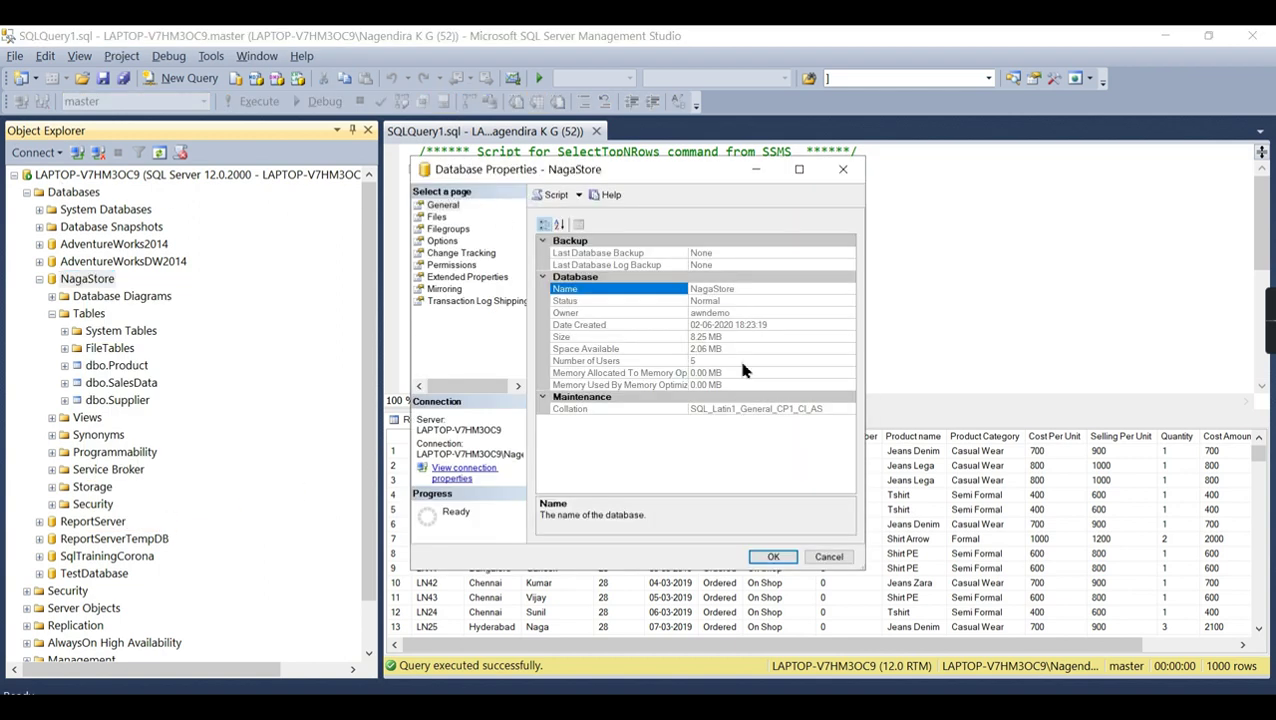
pyautogui.click(843, 169)
# - Select the server's full name in the server Properties dialog
pyautogui.rightClick(240, 175)
pyautogui.click(298, 490)
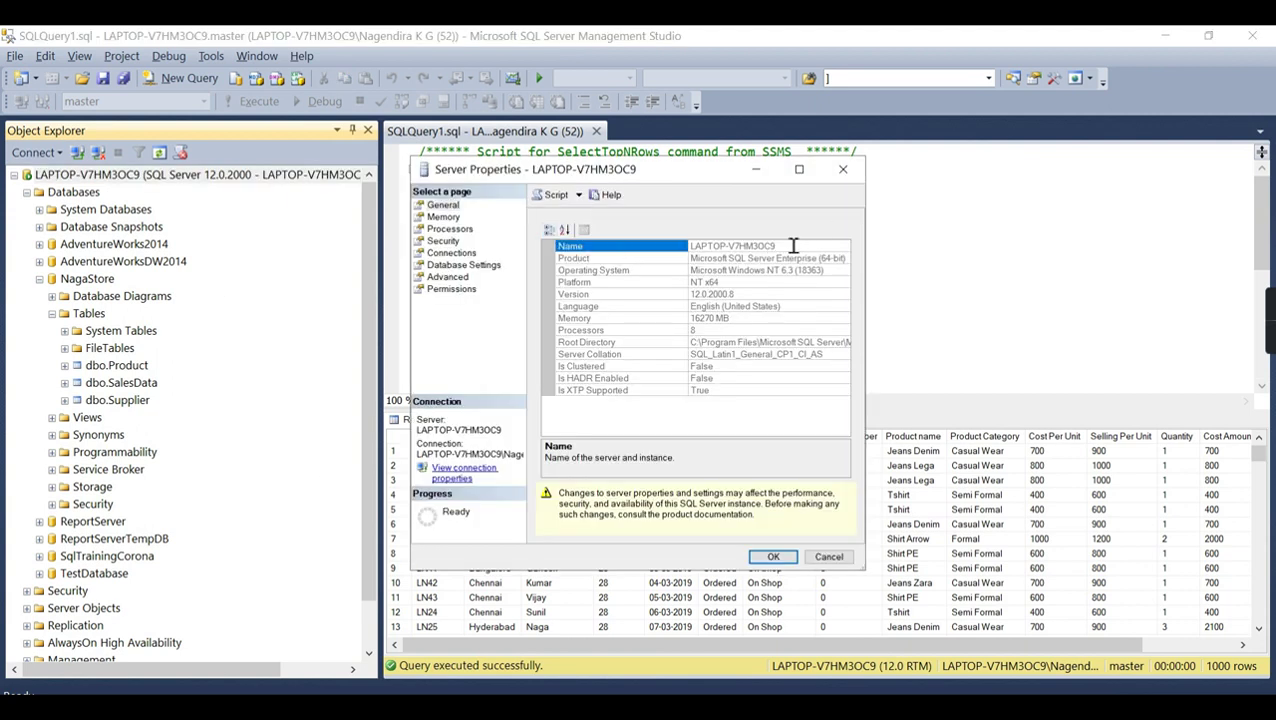
pyautogui.moveTo(792, 245); pyautogui.dragTo(660, 247)
pyautogui.click(843, 170)
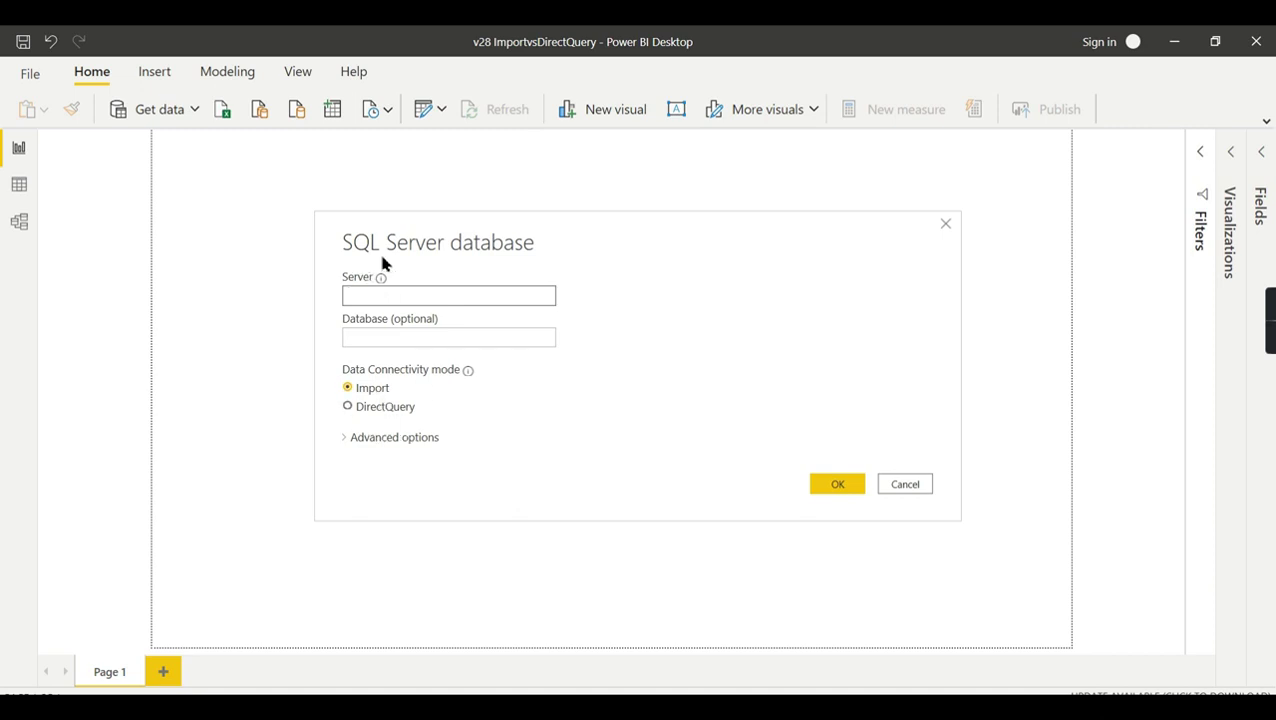
# - Connect to server LAPTOP-V7HM3OC9, database NagaStore, using DirectQuery mode
pyautogui.write('LAPTOP-V7HM3OC9')
pyautogui.click(433, 338)
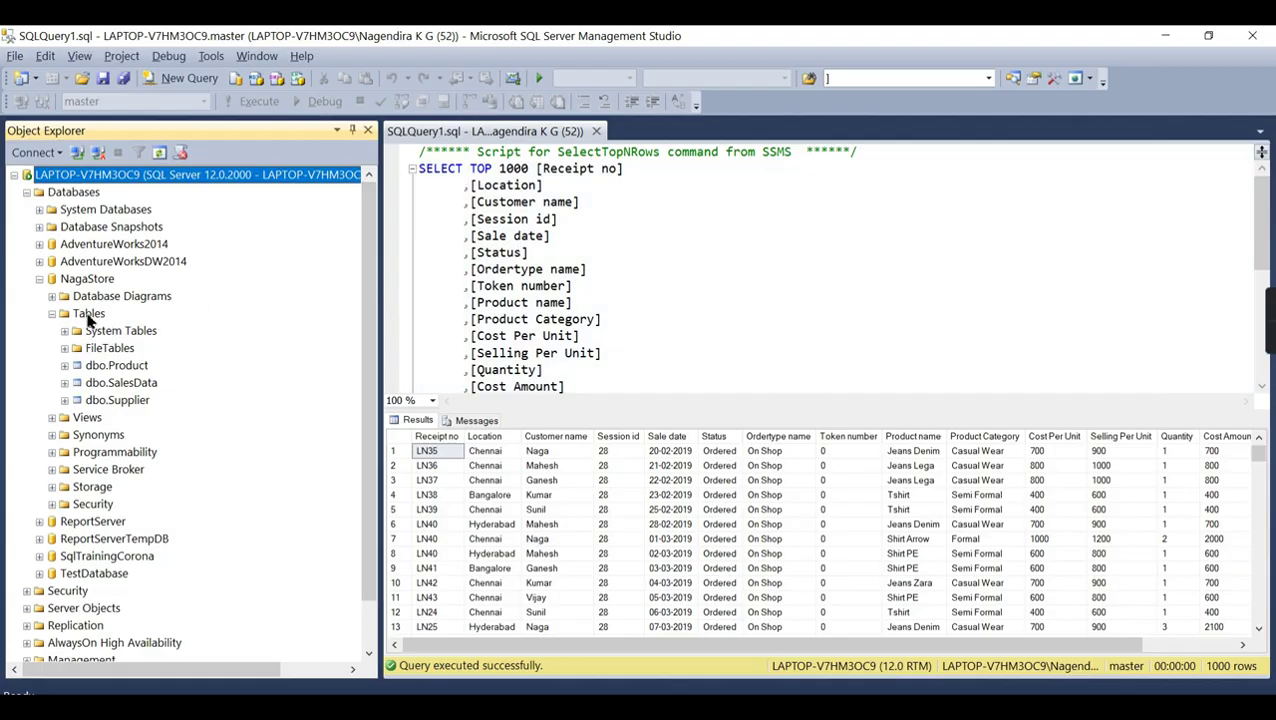
pyautogui.rightClick(85, 284)
pyautogui.click(170, 518)
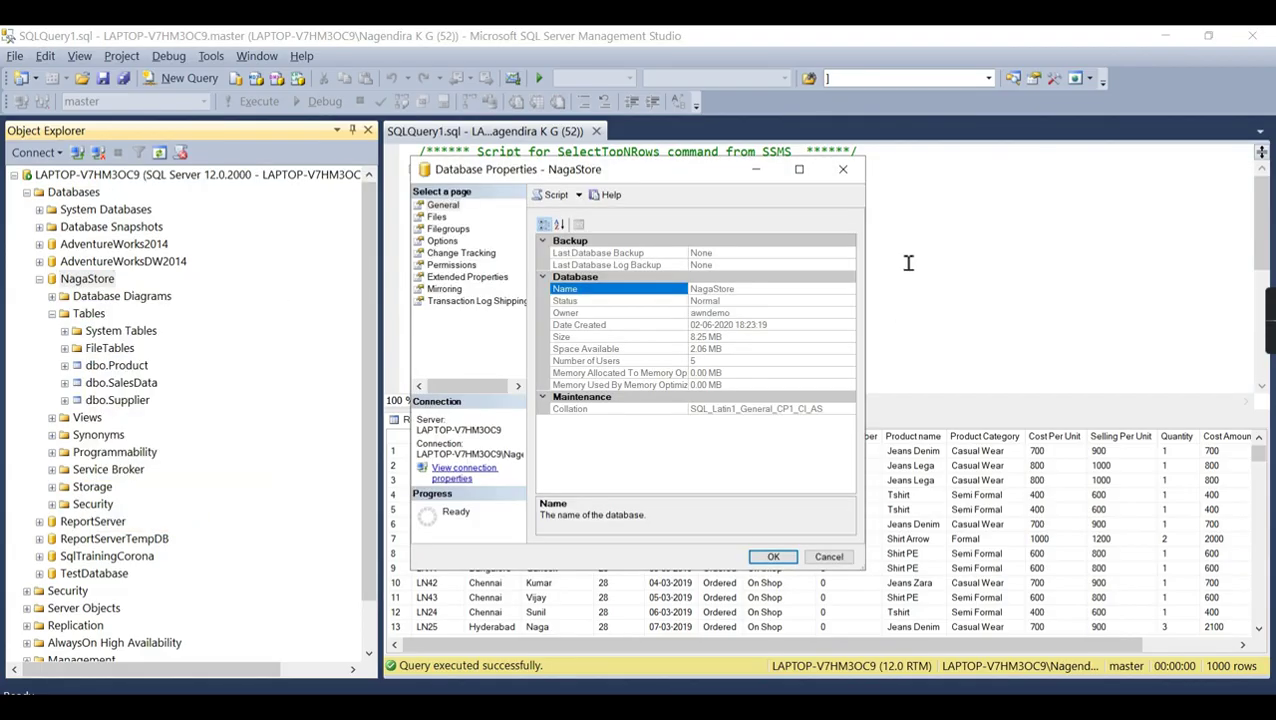
pyautogui.click(753, 289)
pyautogui.click(843, 171)
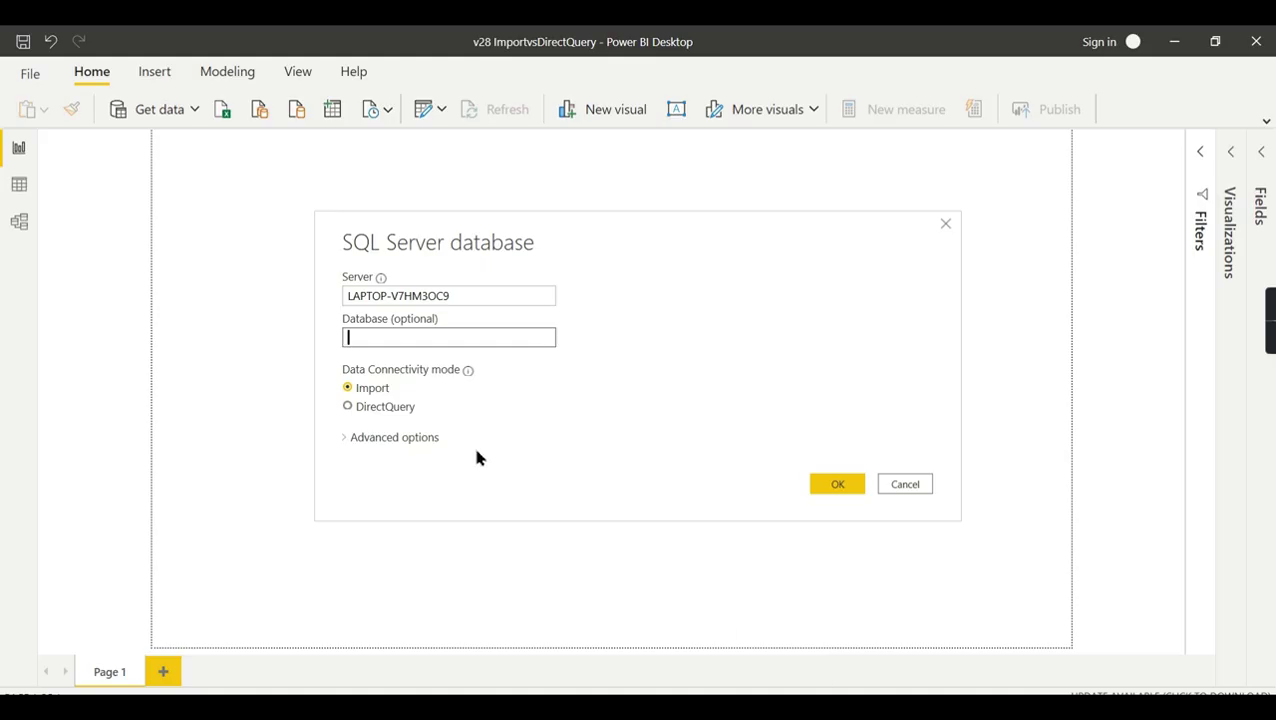
pyautogui.write('NagaStore')
pyautogui.click(385, 408)
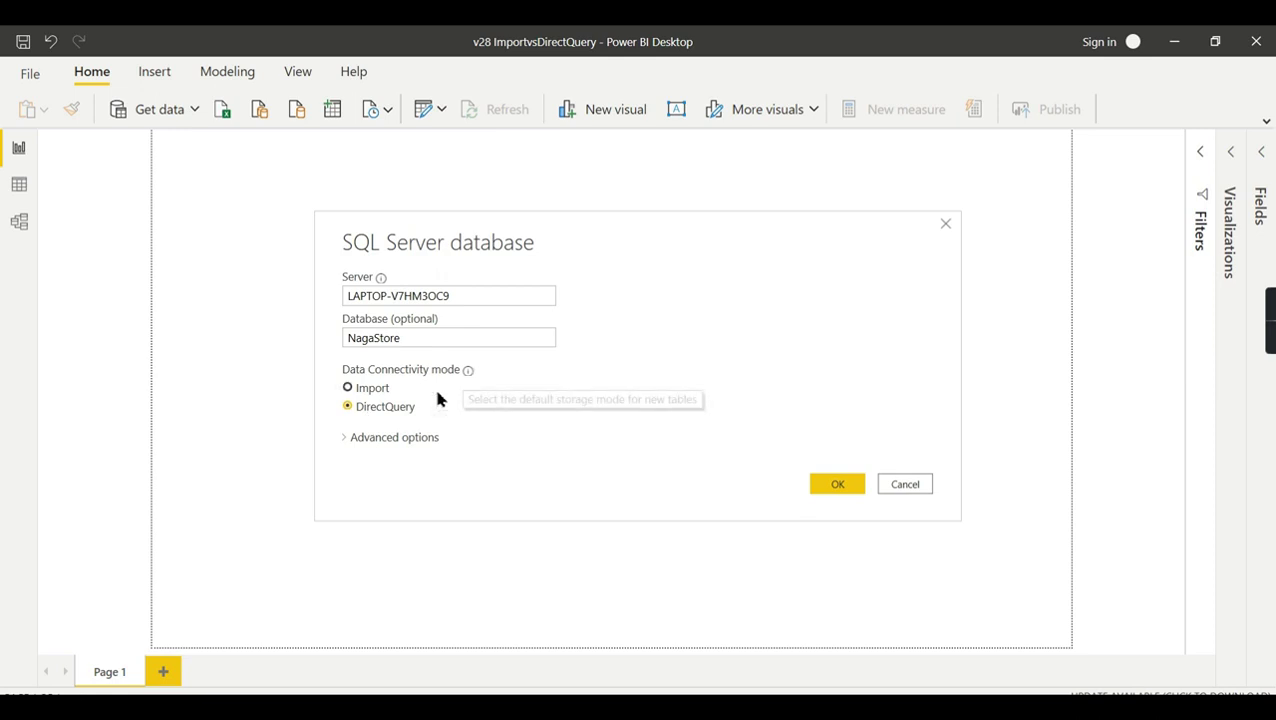
pyautogui.click(840, 484)
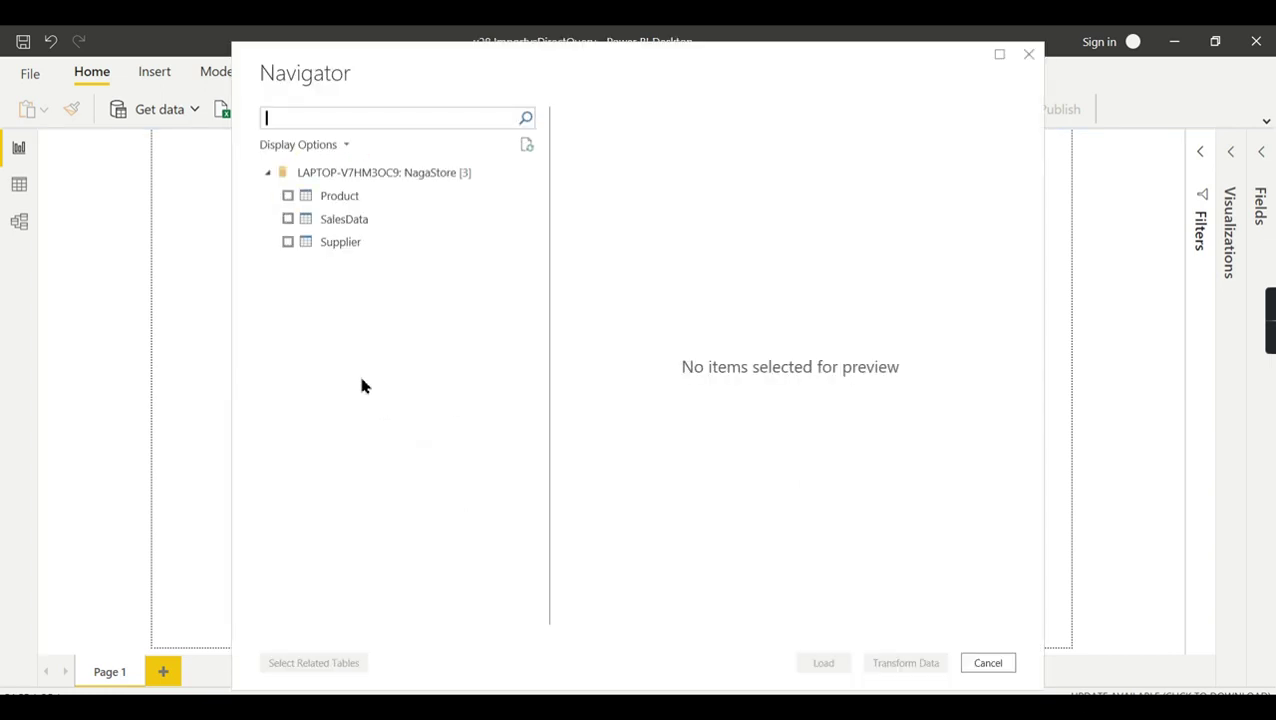
# - Tick Product, SalesData and Supplier in Navigator and load them
pyautogui.click(287, 196)
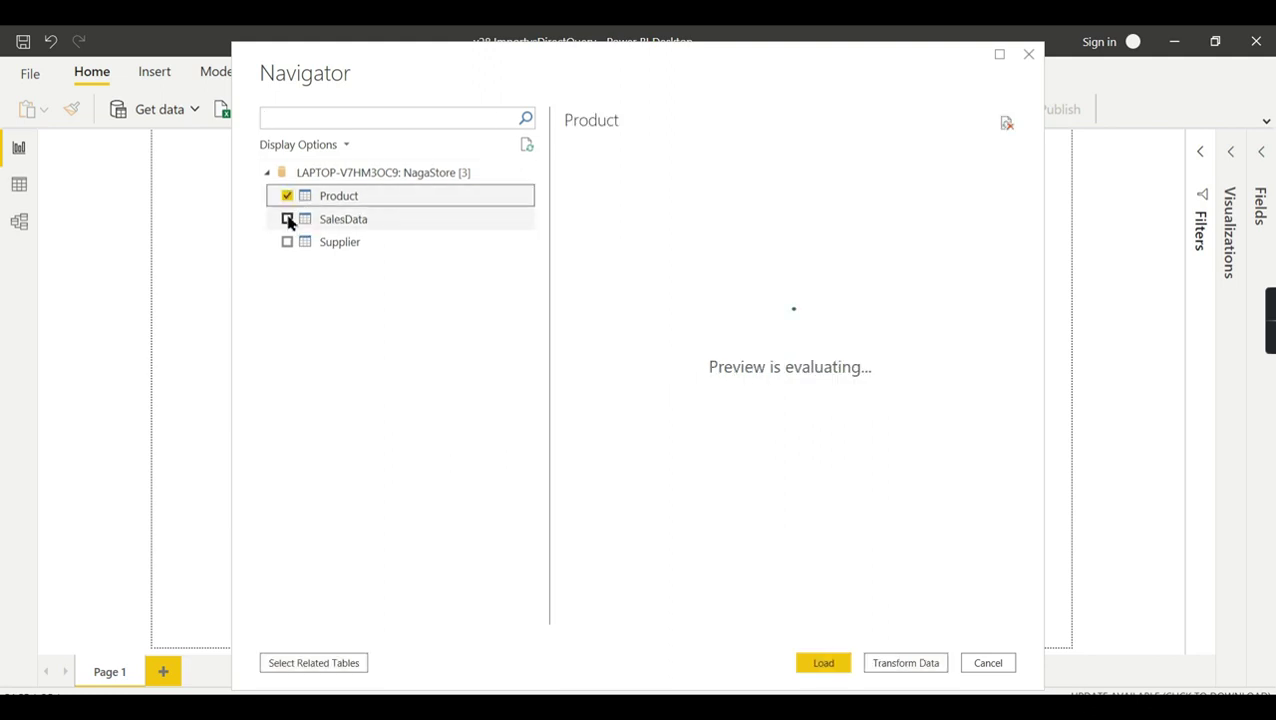
pyautogui.click(288, 220)
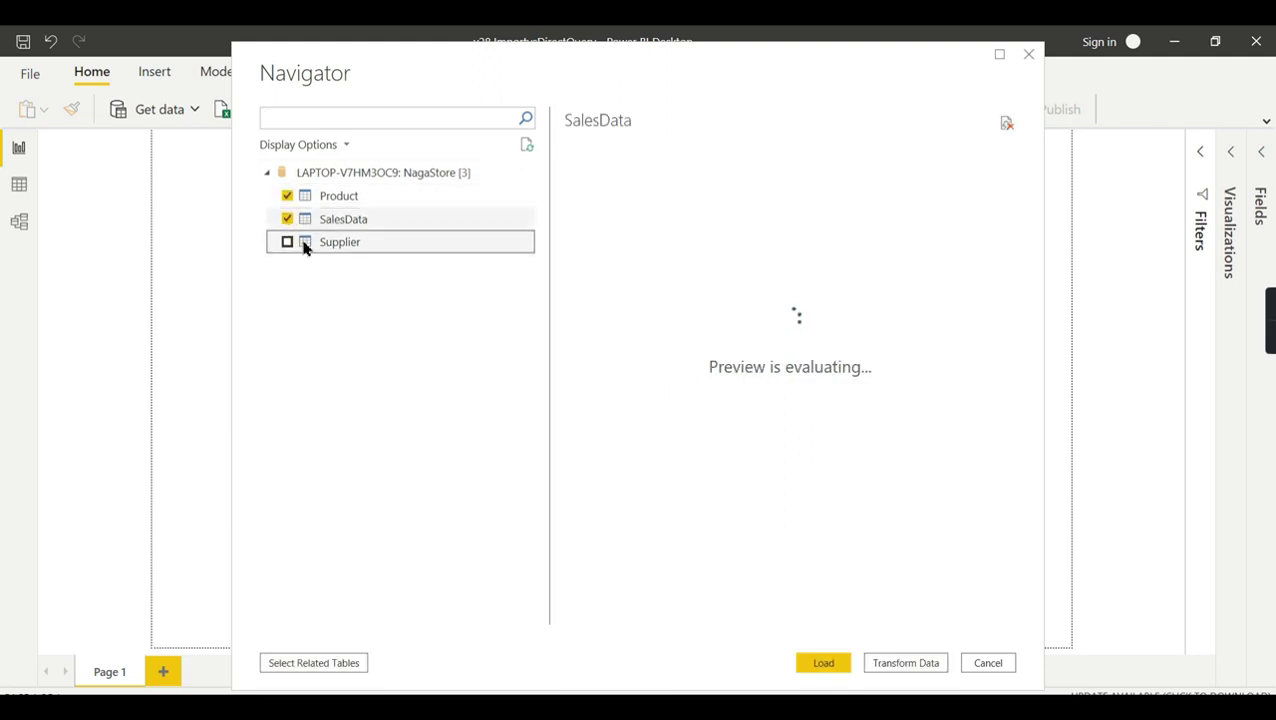
pyautogui.click(289, 242)
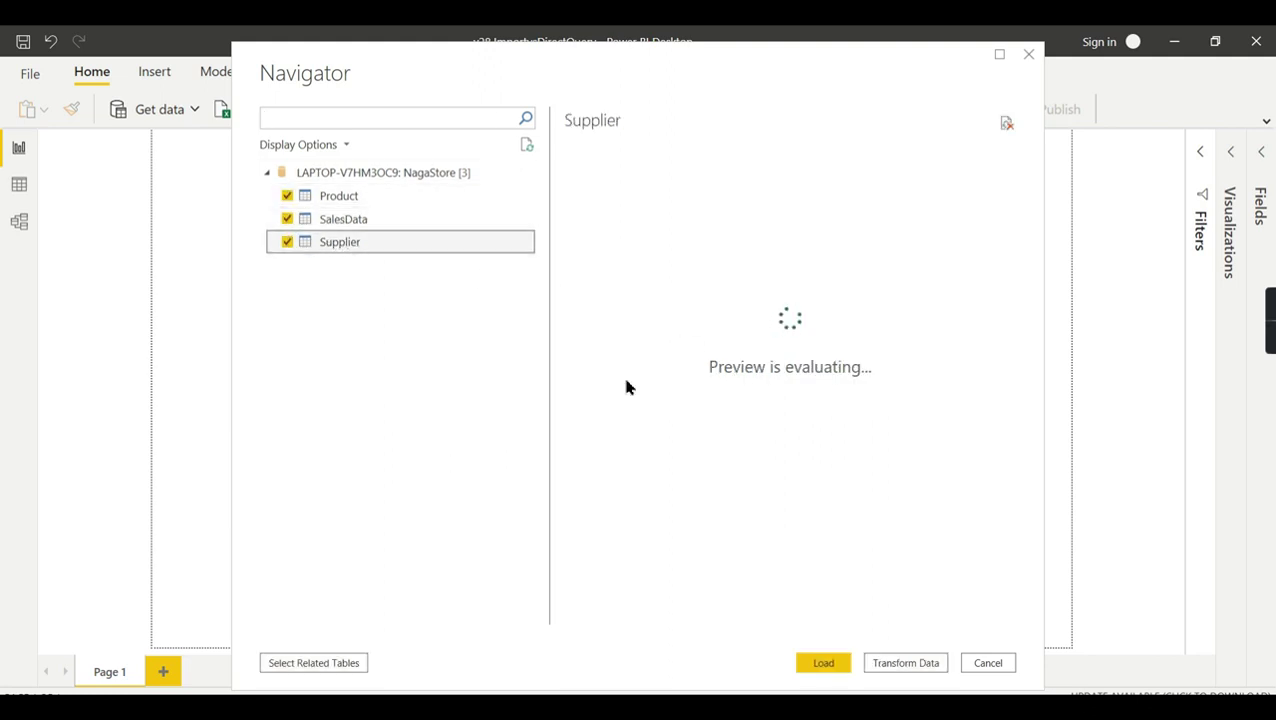
pyautogui.click(824, 664)
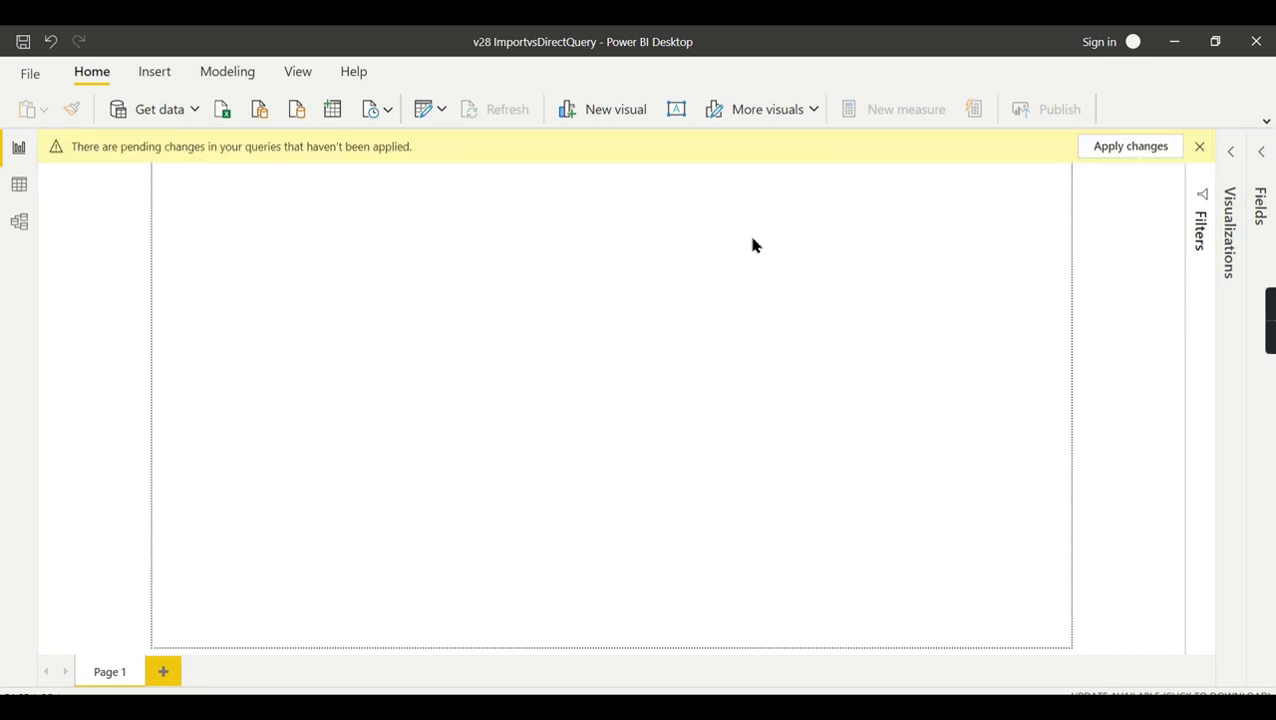
# - Apply the pending query changes so the DirectQuery connections are created
pyautogui.click(1140, 150)
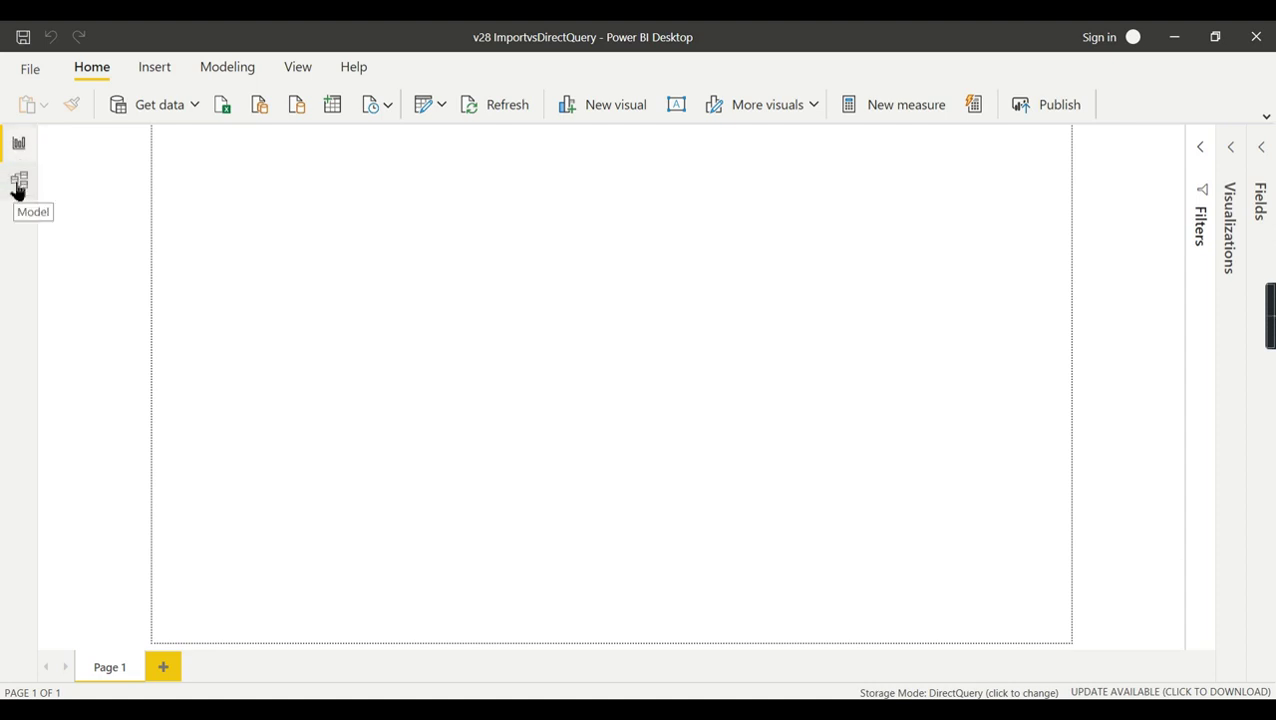
# - Expand Product and SalesData in the Fields pane, glancing at Model view along the way
pyautogui.click(20, 182)
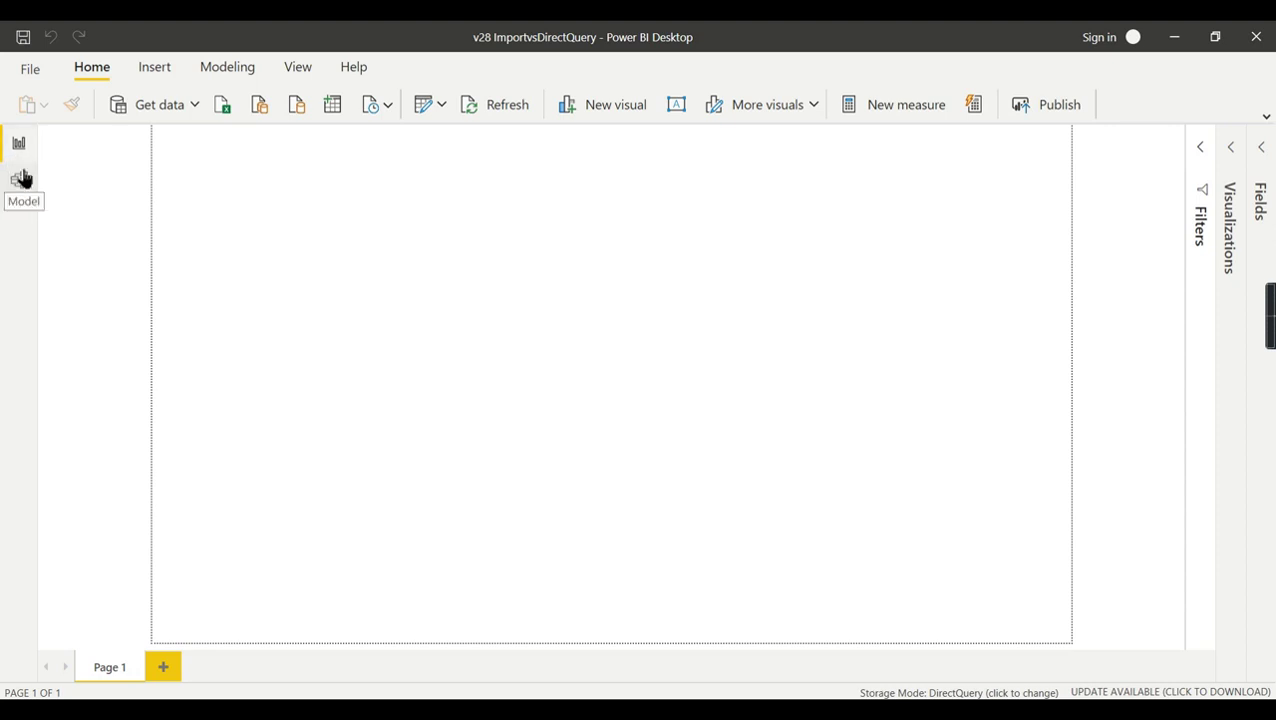
pyautogui.click(1260, 150)
pyautogui.click(1213, 225)
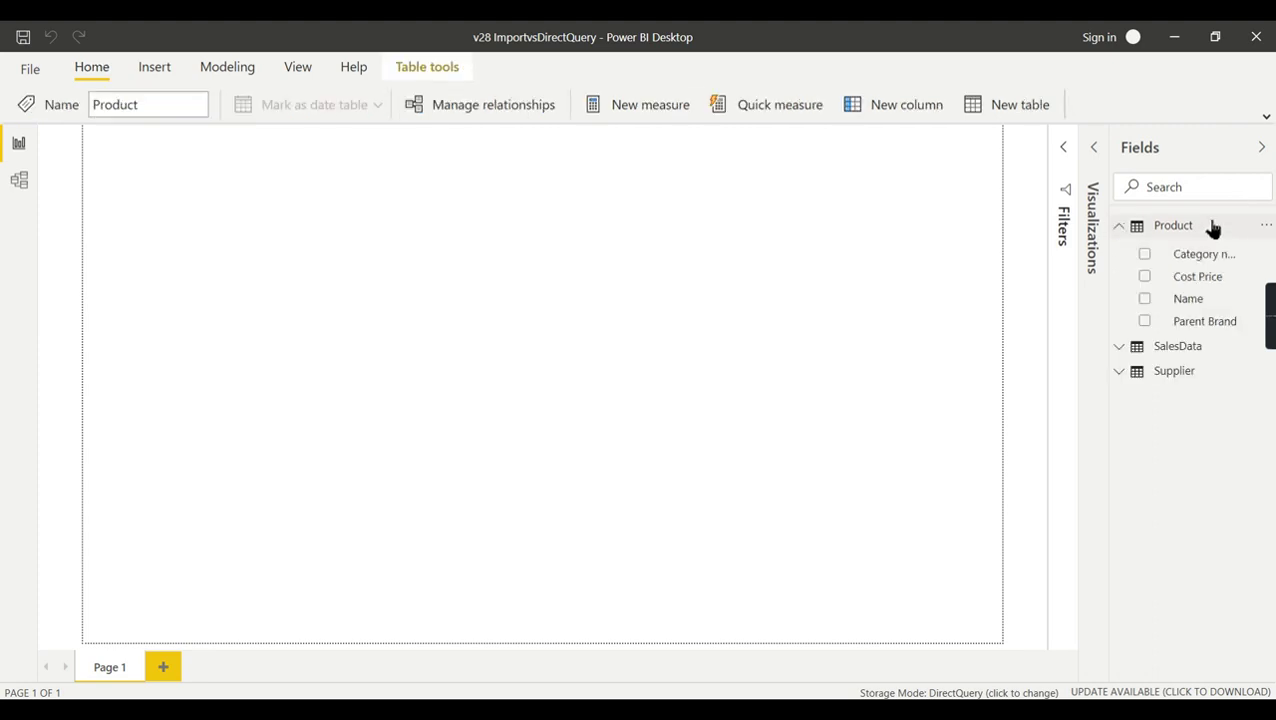
pyautogui.click(1121, 227)
pyautogui.click(1160, 251)
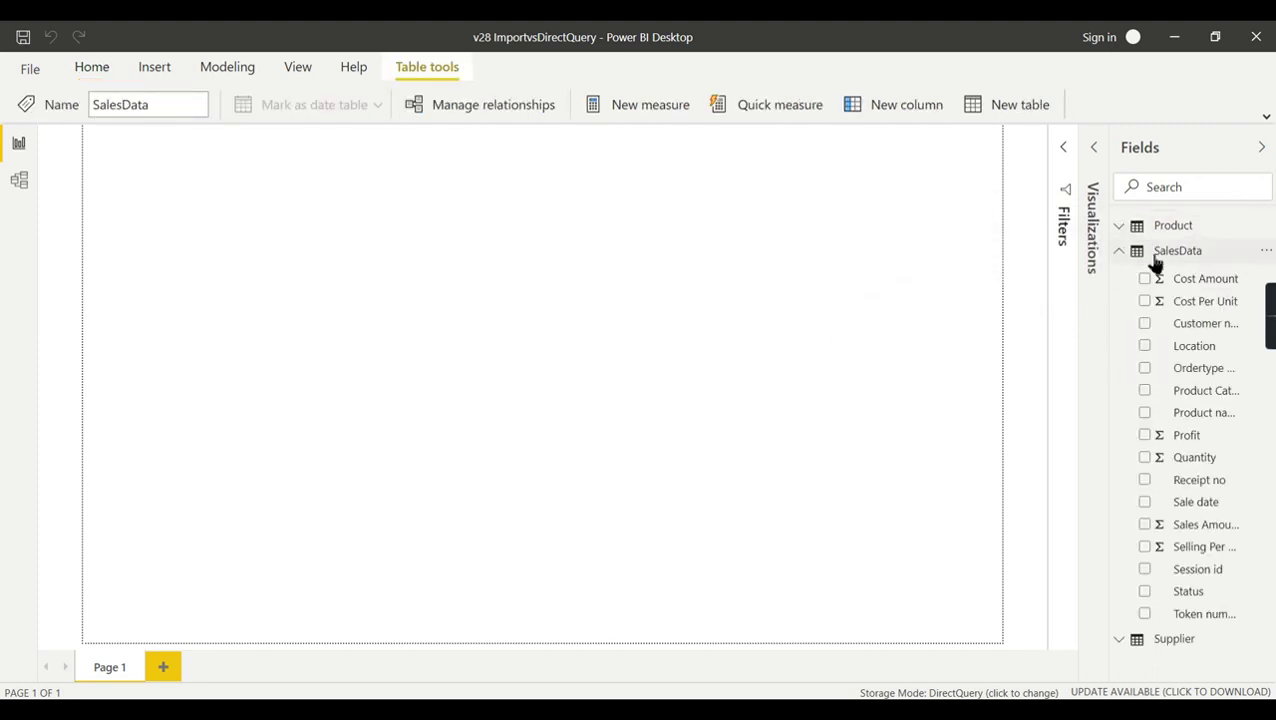
pyautogui.click(1157, 259)
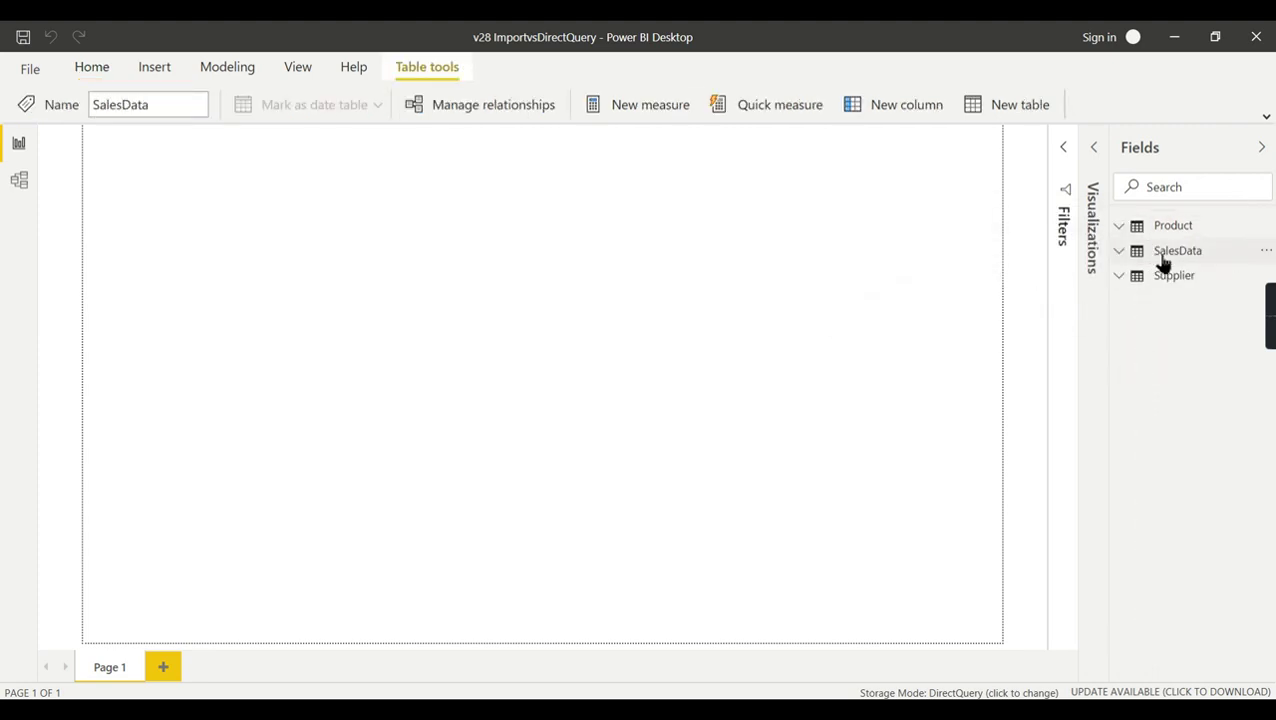
pyautogui.click(21, 181)
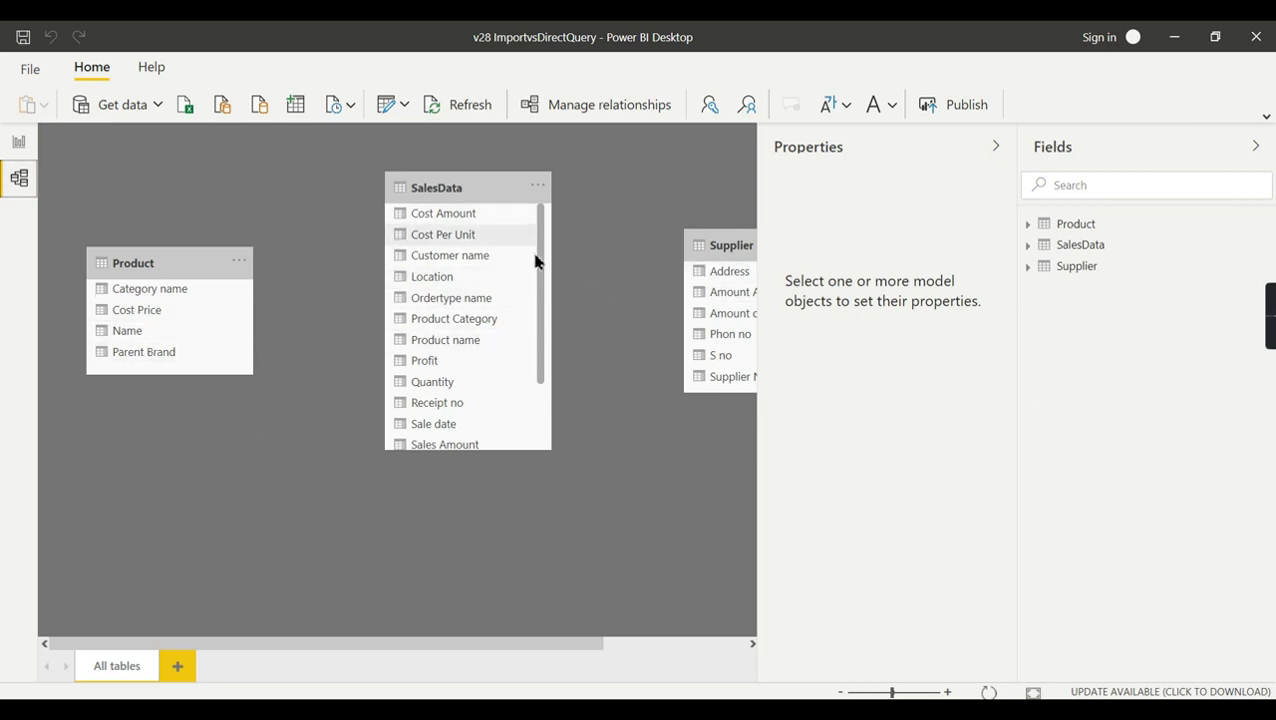
pyautogui.click(19, 143)
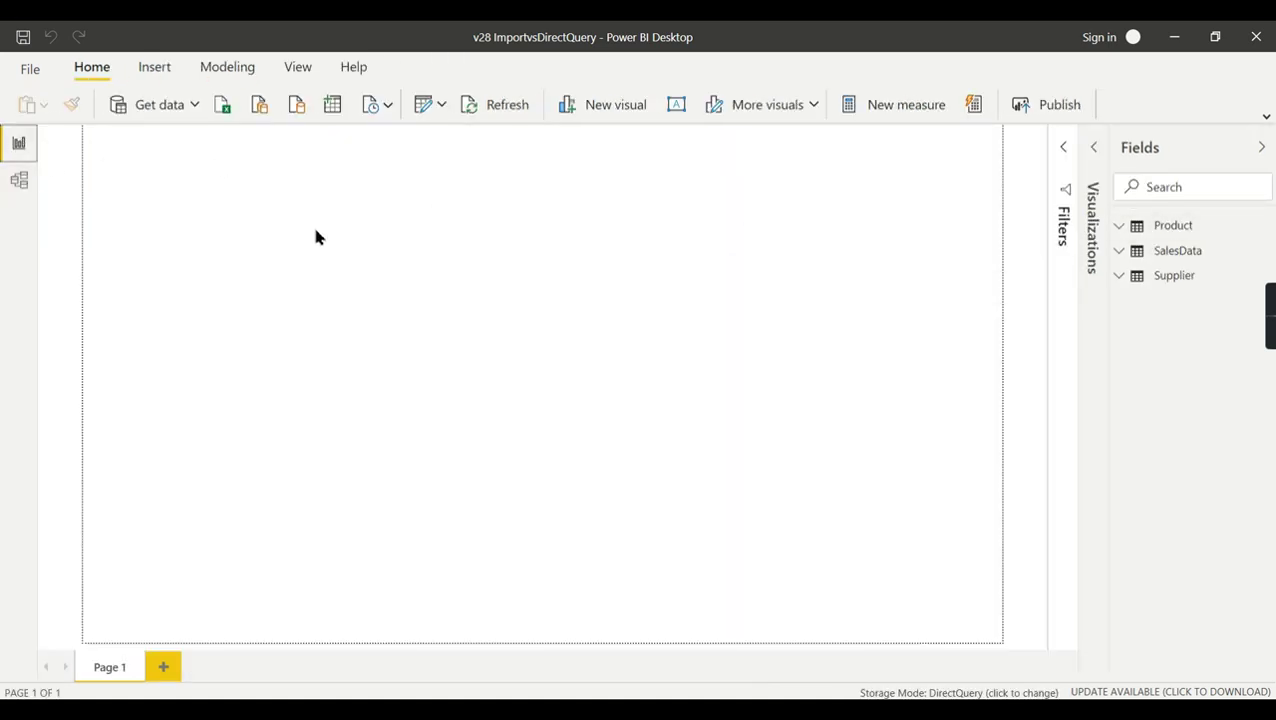
pyautogui.click(1122, 251)
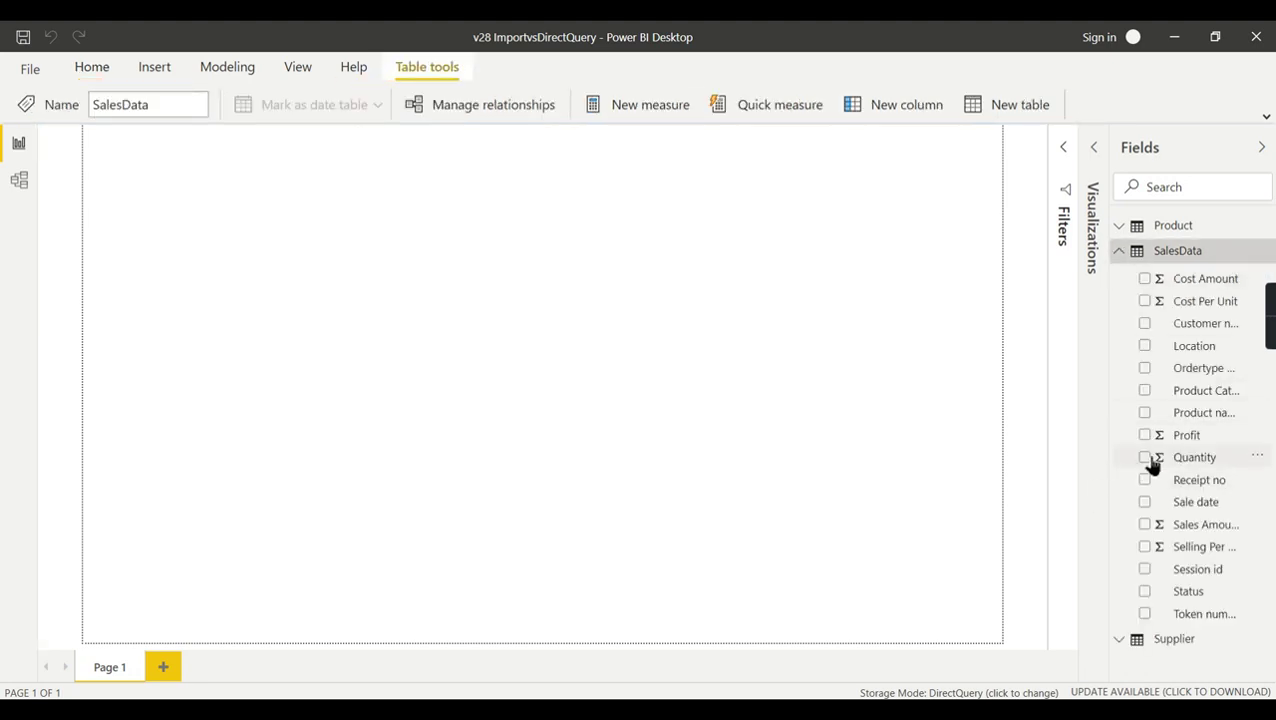
# - Chart Quantity by Location as a column chart, then enlarge it and move it lower
pyautogui.click(1093, 147)
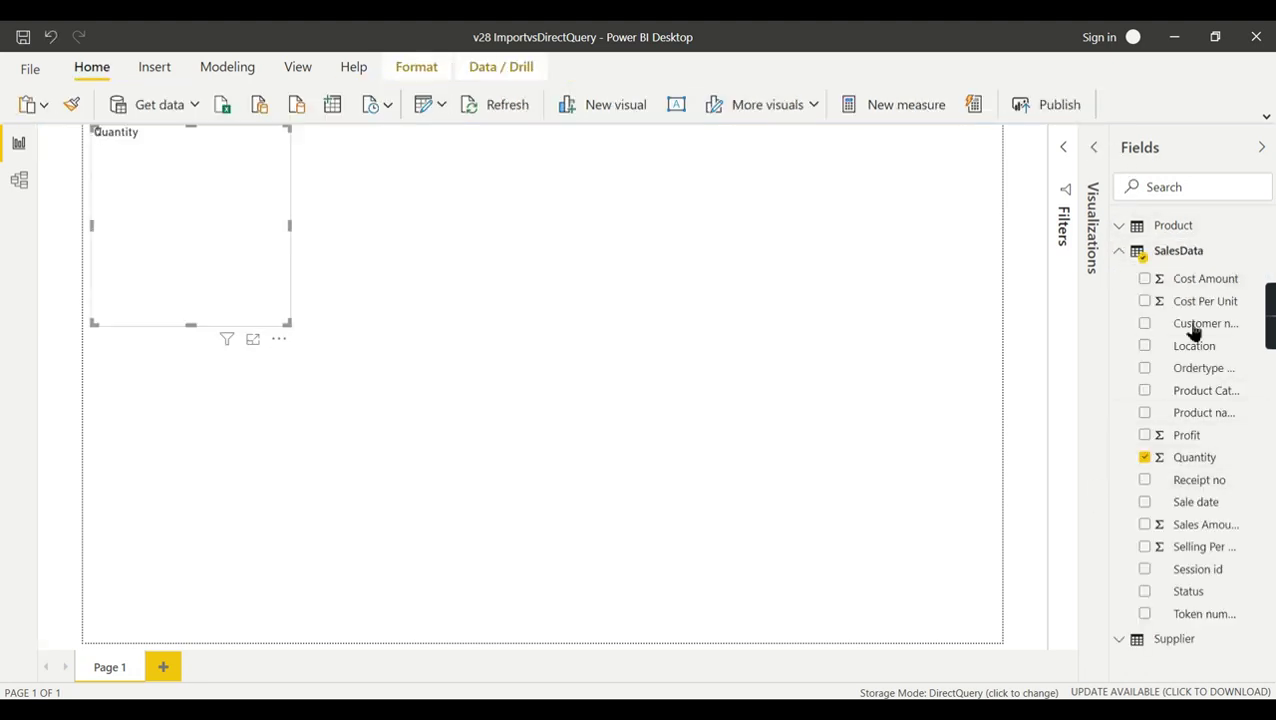
pyautogui.click(1144, 345)
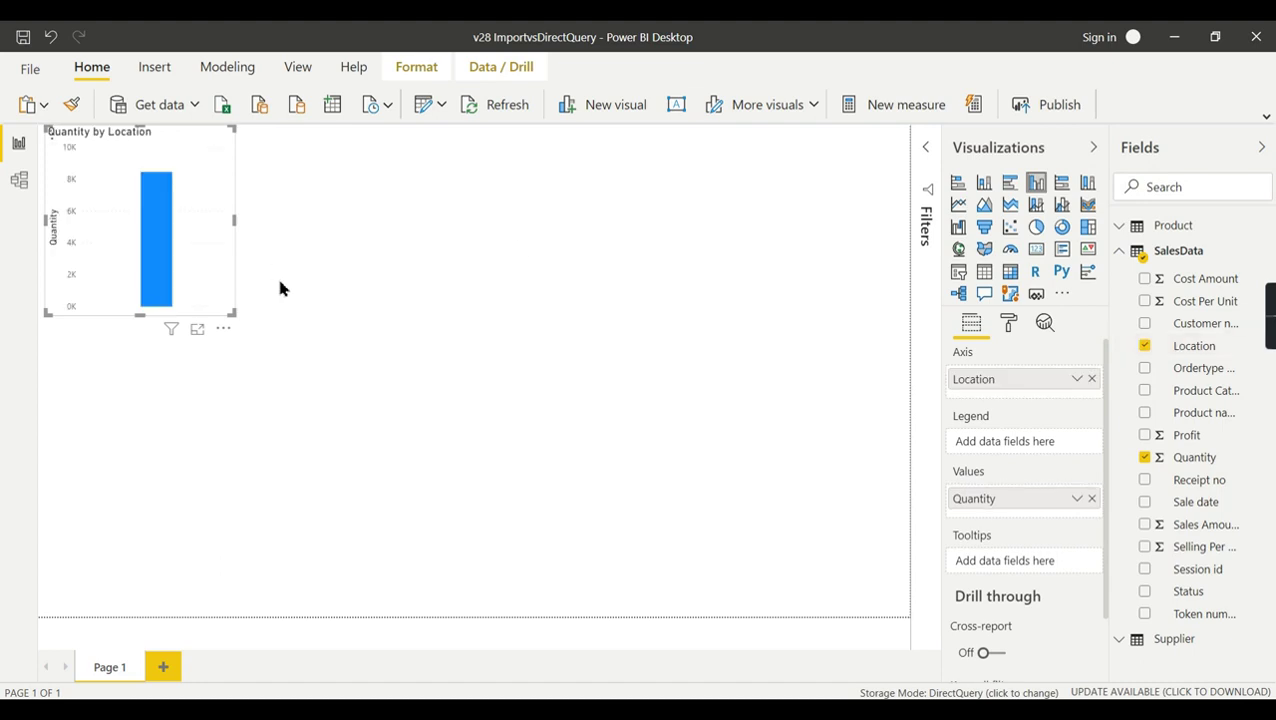
pyautogui.moveTo(234, 315); pyautogui.dragTo(474, 346)
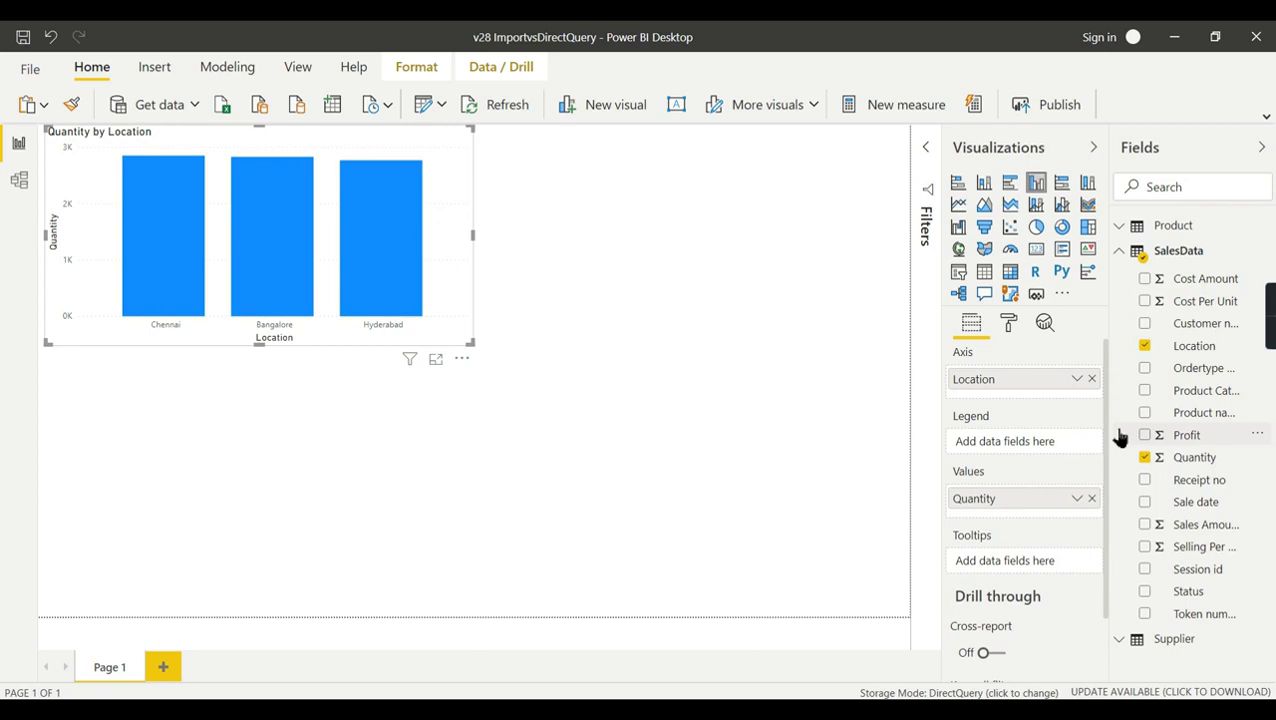
pyautogui.click(1146, 348)
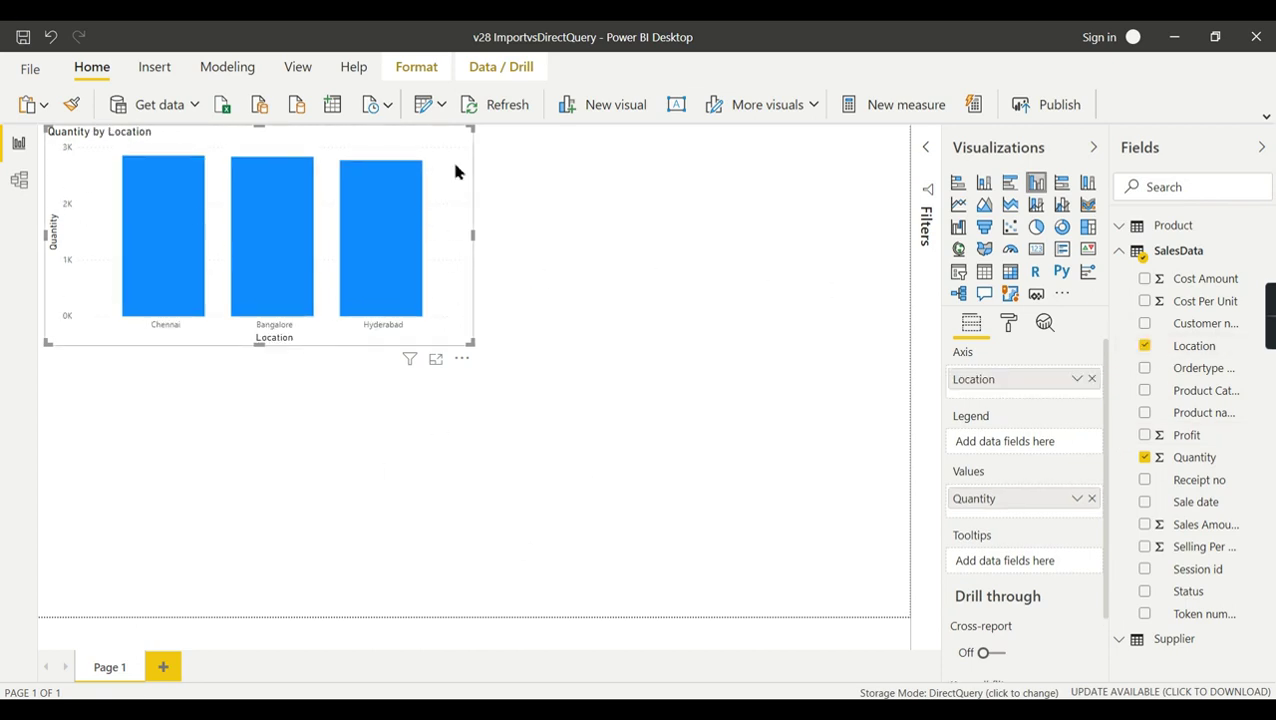
pyautogui.moveTo(448, 191); pyautogui.dragTo(447, 245)
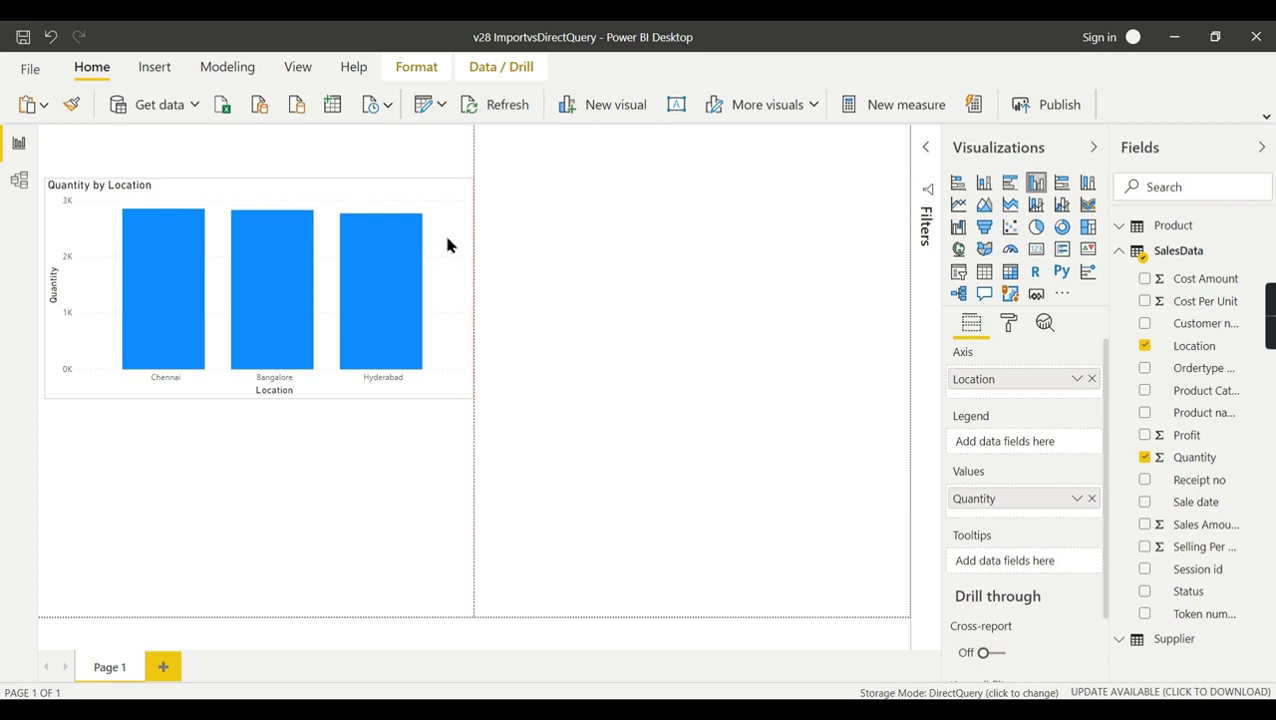
# - Preview the SalesData and Supplier queries in Power Query Editor and dismiss the notice
pyautogui.click(600, 228)
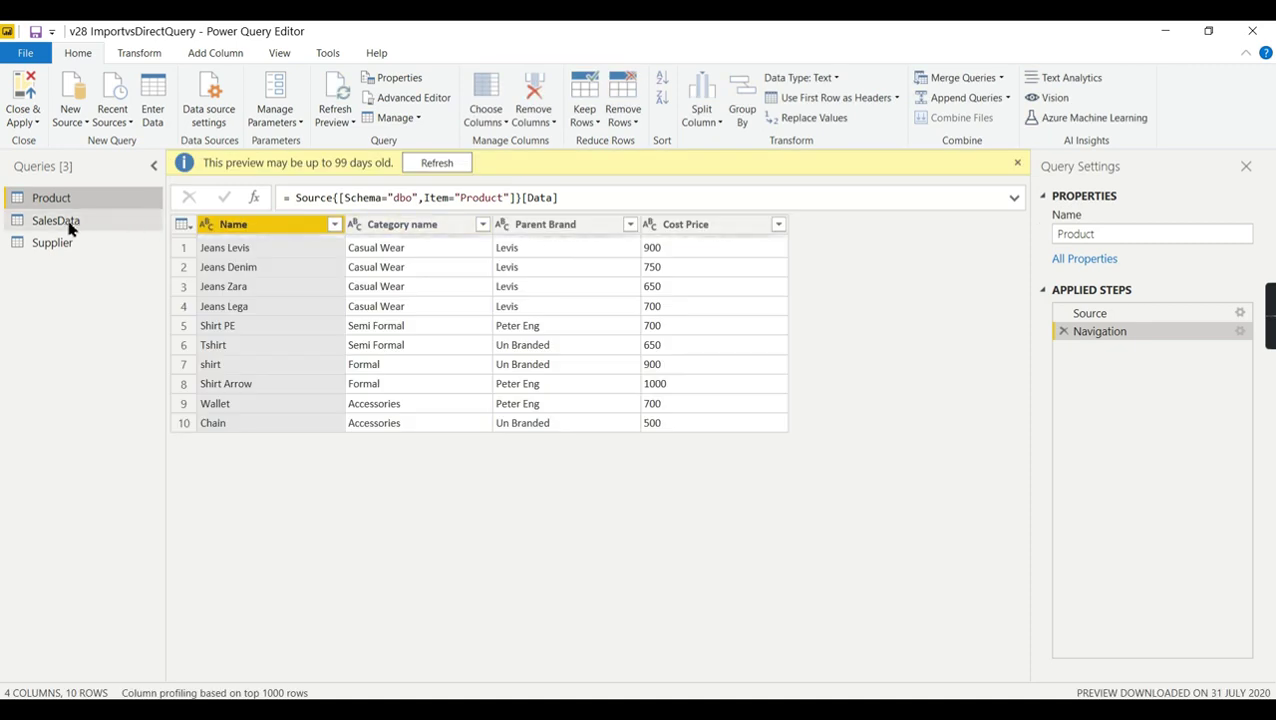
pyautogui.click(57, 220)
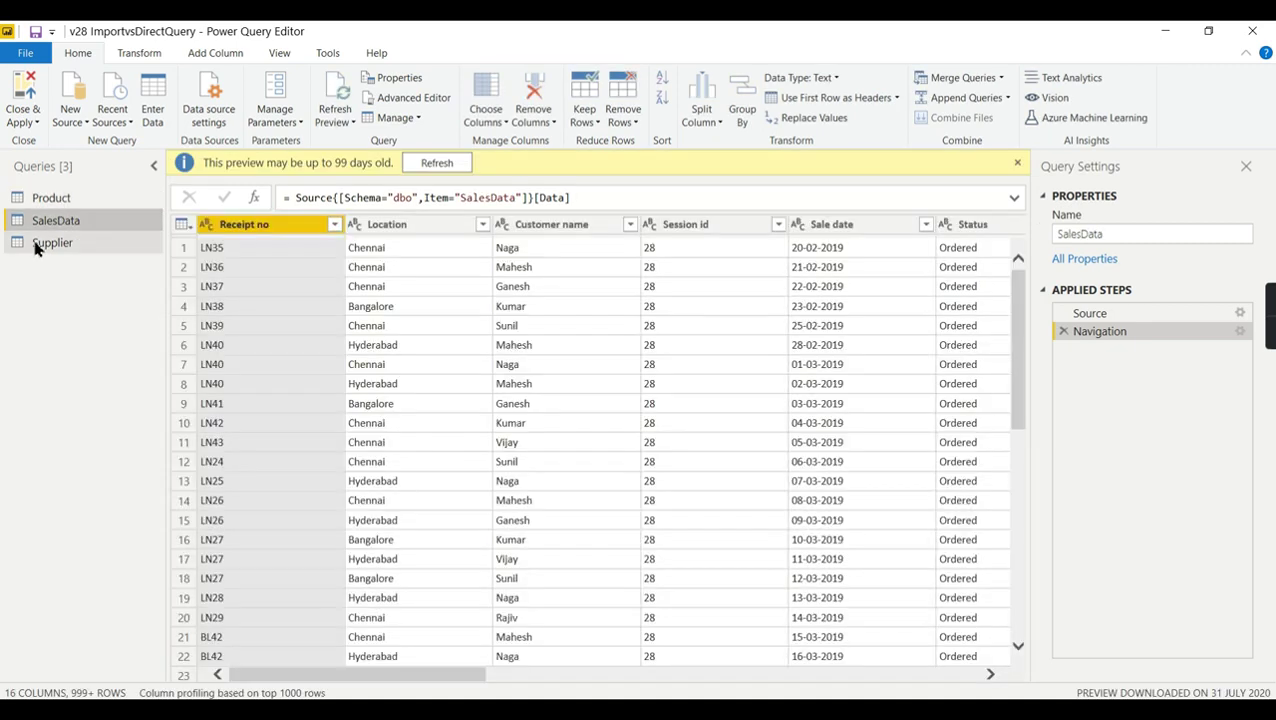
pyautogui.click(40, 243)
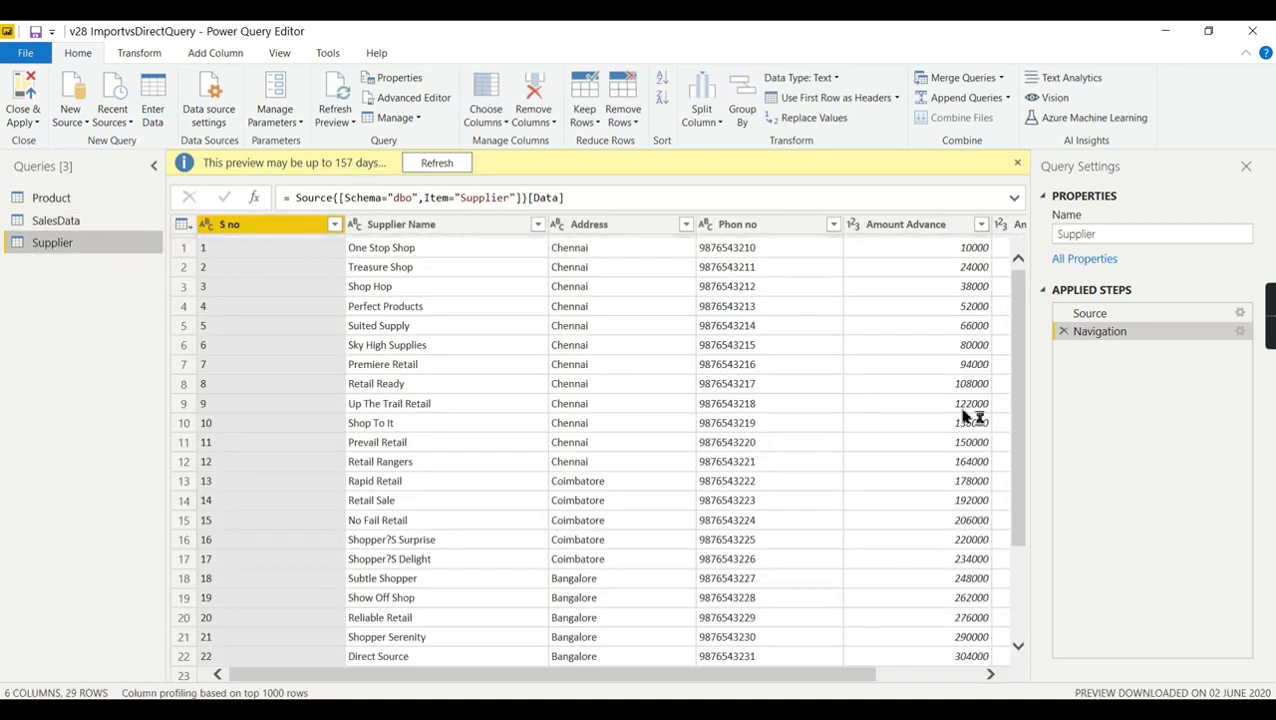
pyautogui.click(1017, 162)
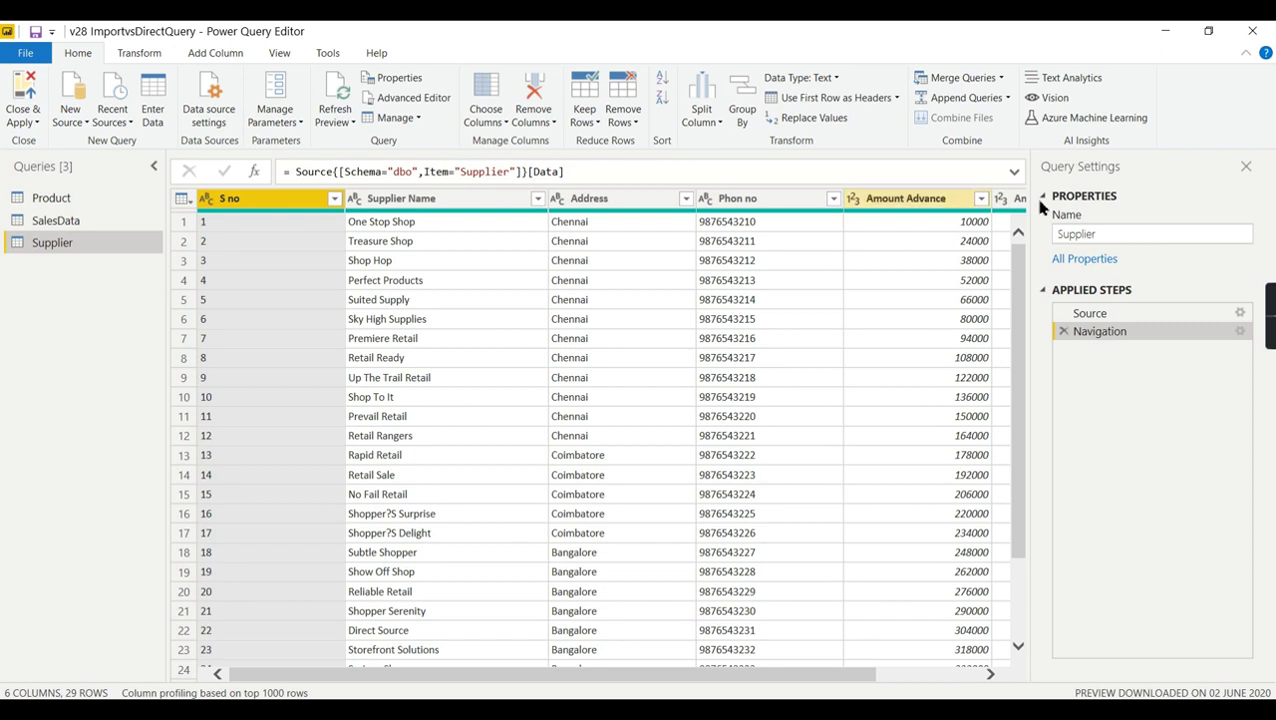
# - Recheck the Product, SalesData and Supplier previews, then Close & Apply
pyautogui.click(50, 221)
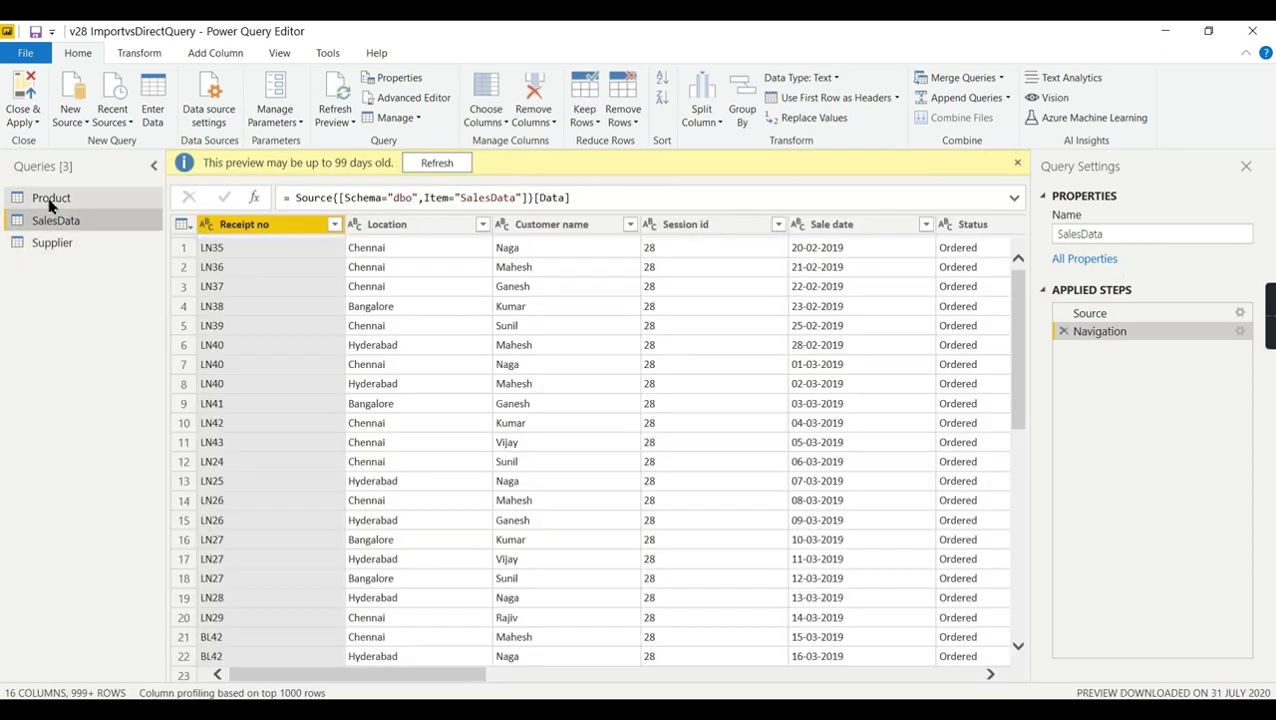
pyautogui.click(50, 200)
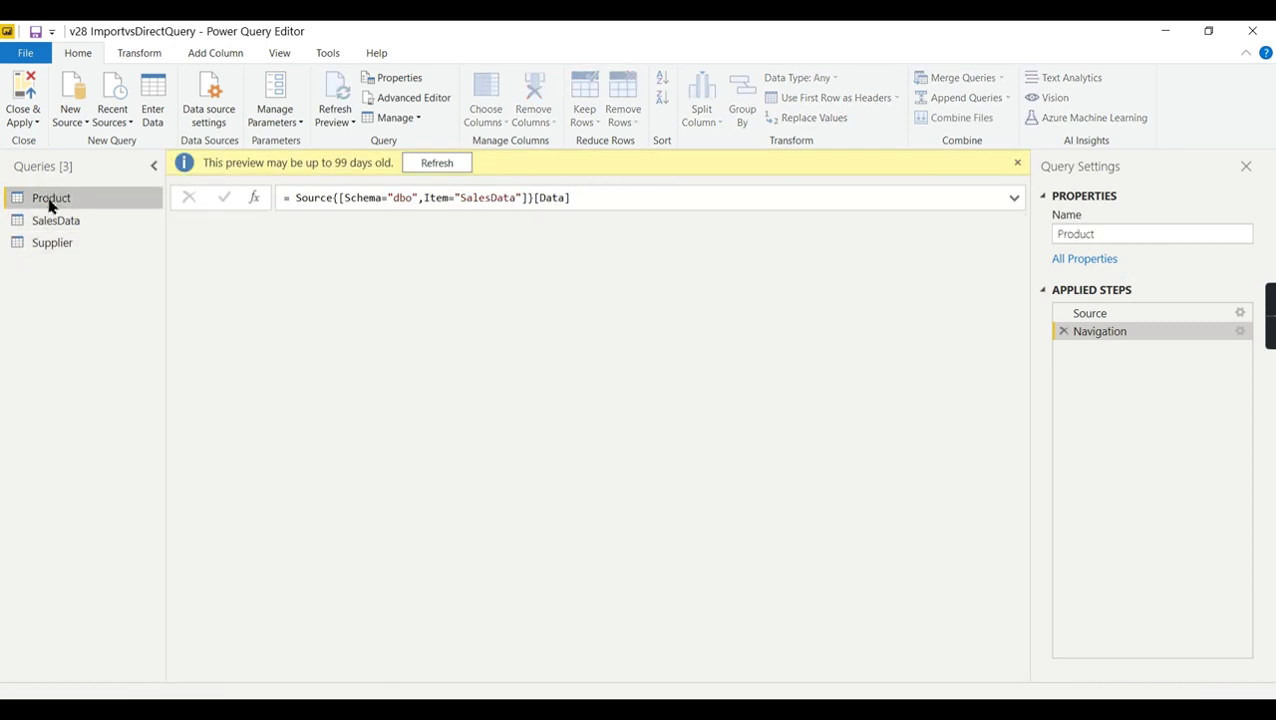
pyautogui.click(46, 222)
pyautogui.click(38, 244)
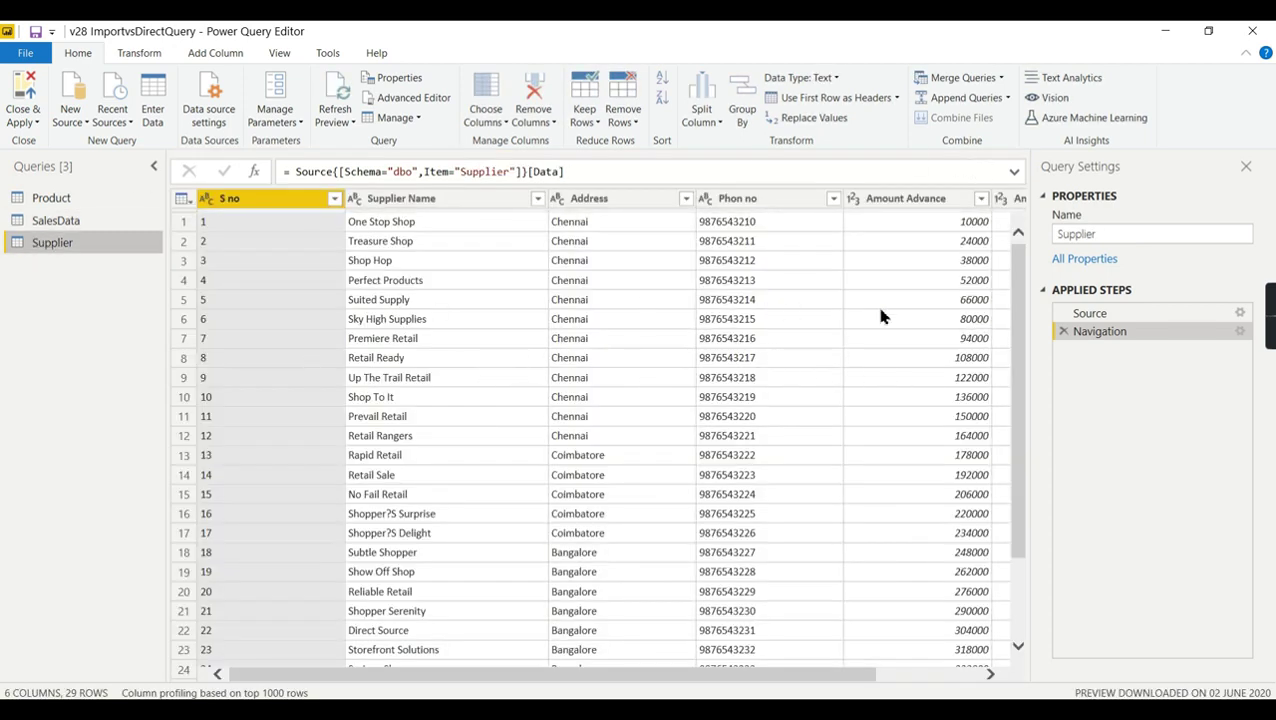
pyautogui.click(26, 122)
pyautogui.click(37, 143)
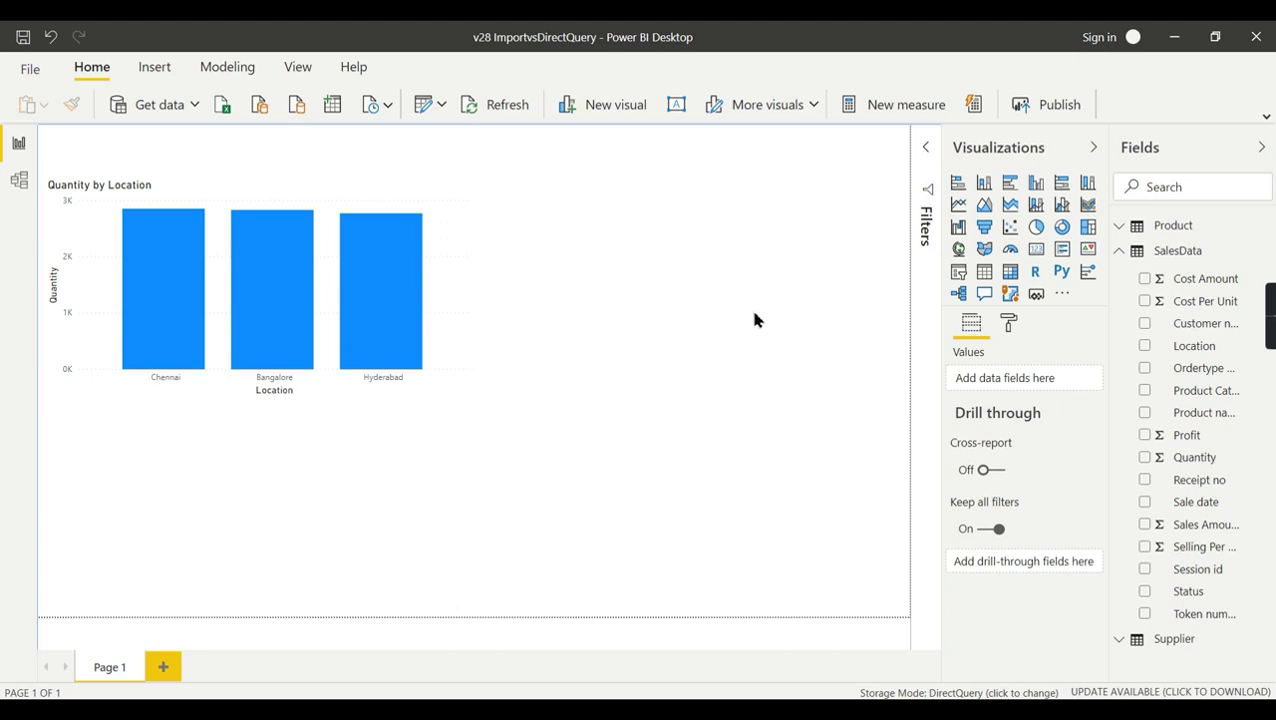
# - Collapse the Fields and Visualizations panes, then return to PowerPoint's slide 2 design-pattern diagram
pyautogui.click(1260, 147)
pyautogui.click(1231, 148)
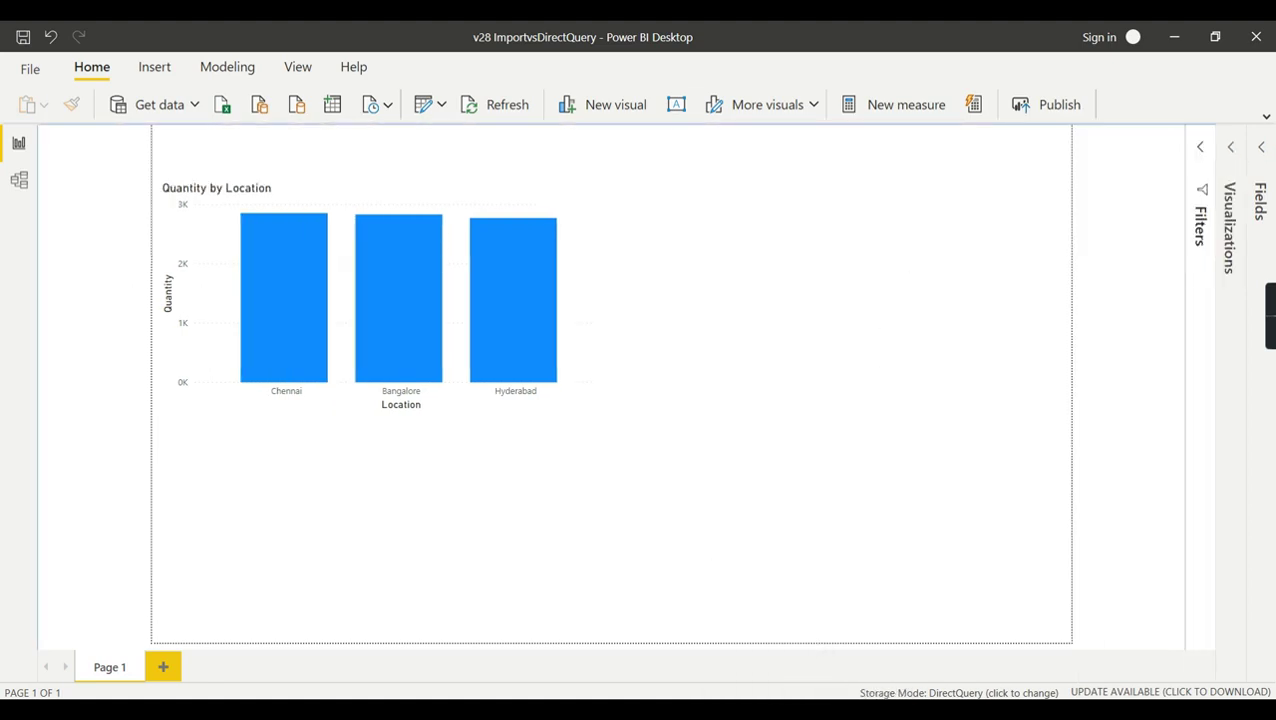
pyautogui.click(812, 699)
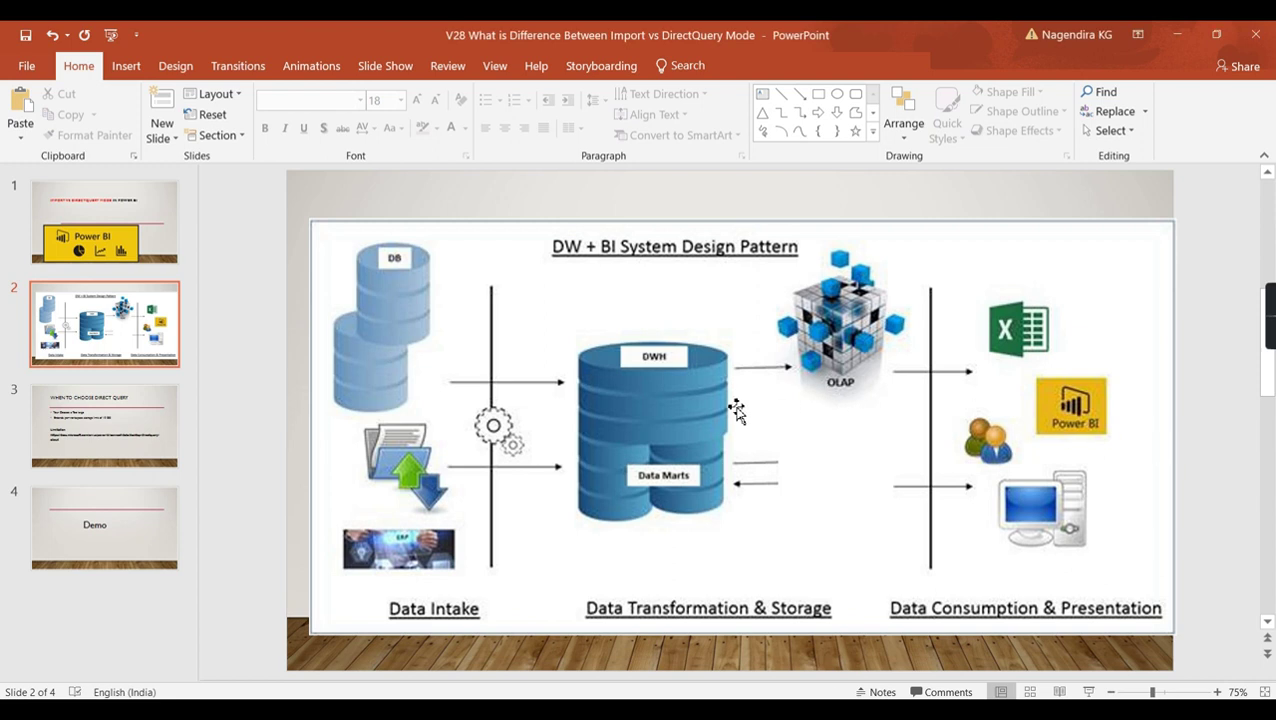